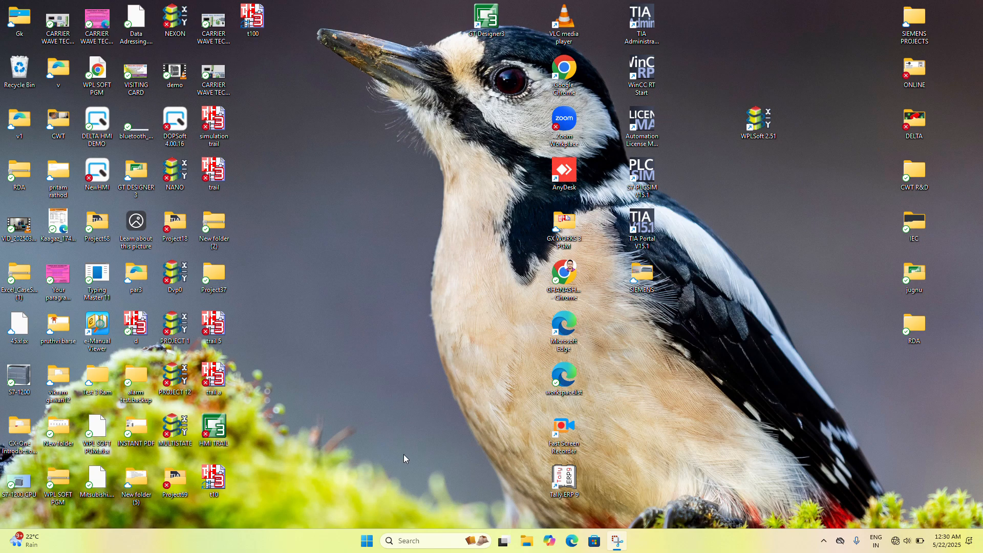
Step: Search the installed programs for gx and launch GX Works3
click(367, 541)
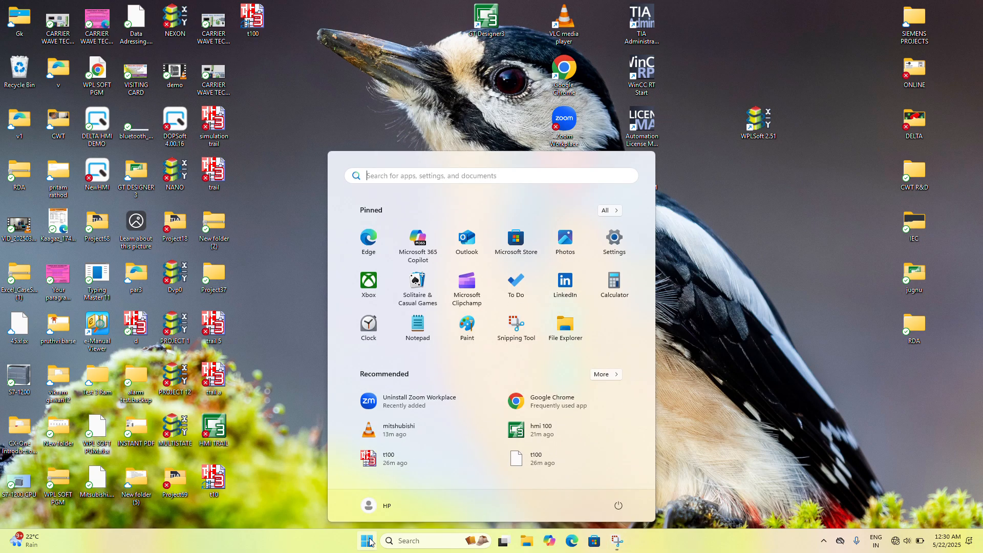
text(gx)
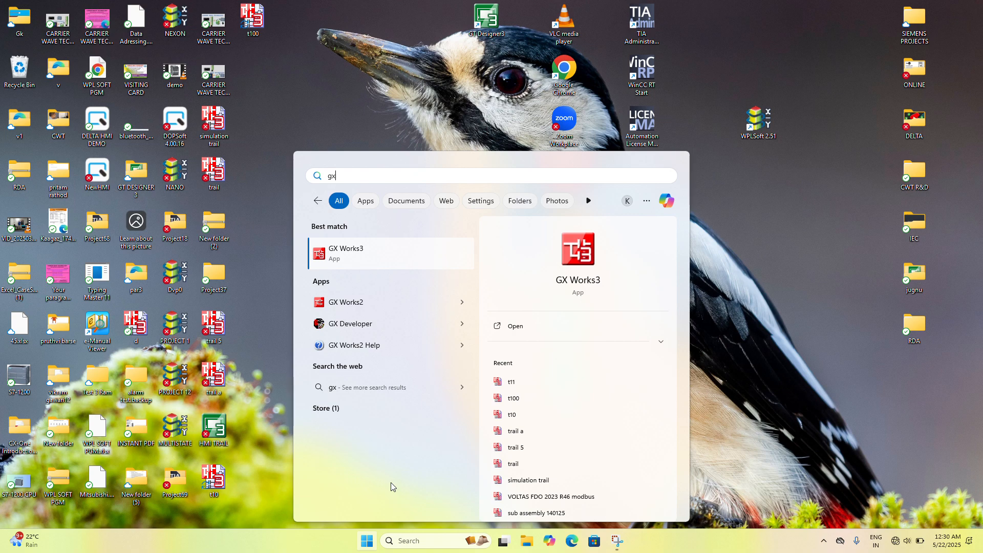
click(409, 251)
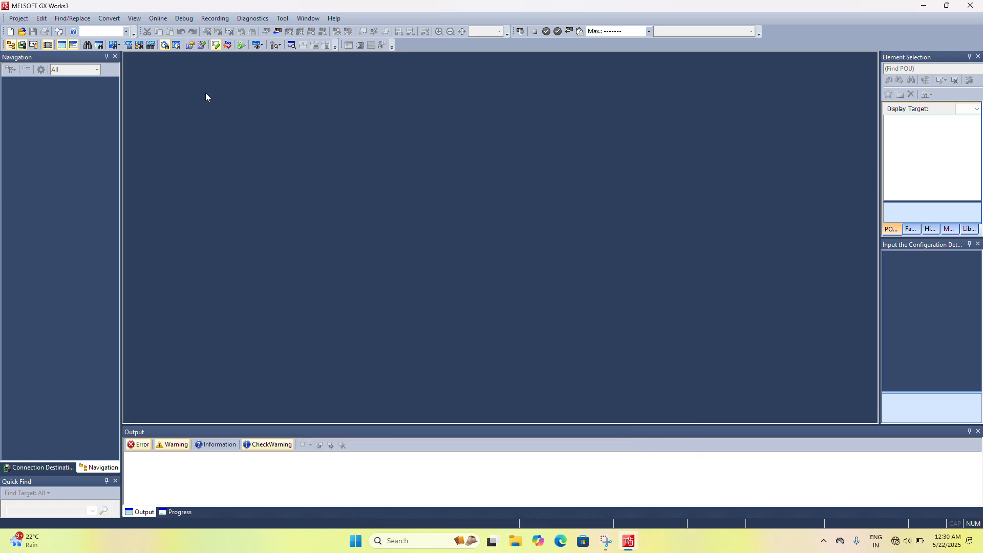
Step: Create a new FX5CPU project of type FX5U in Ladder language, accepting the default module and label settings
click(19, 19)
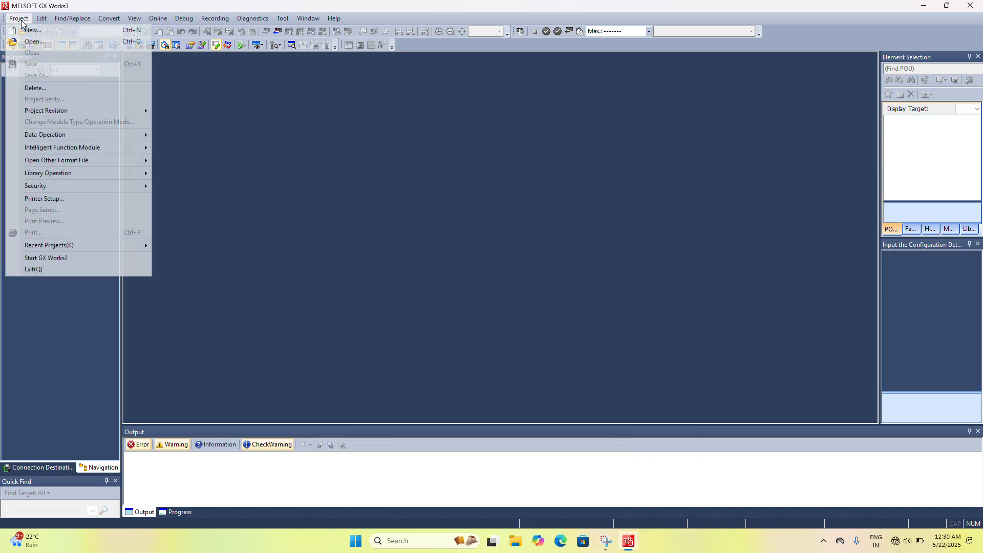
click(32, 31)
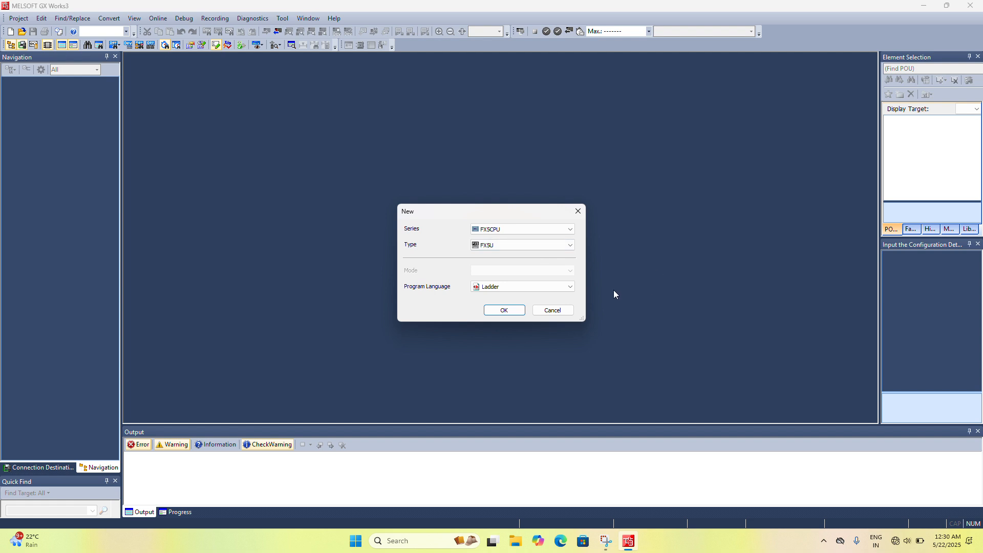
click(505, 310)
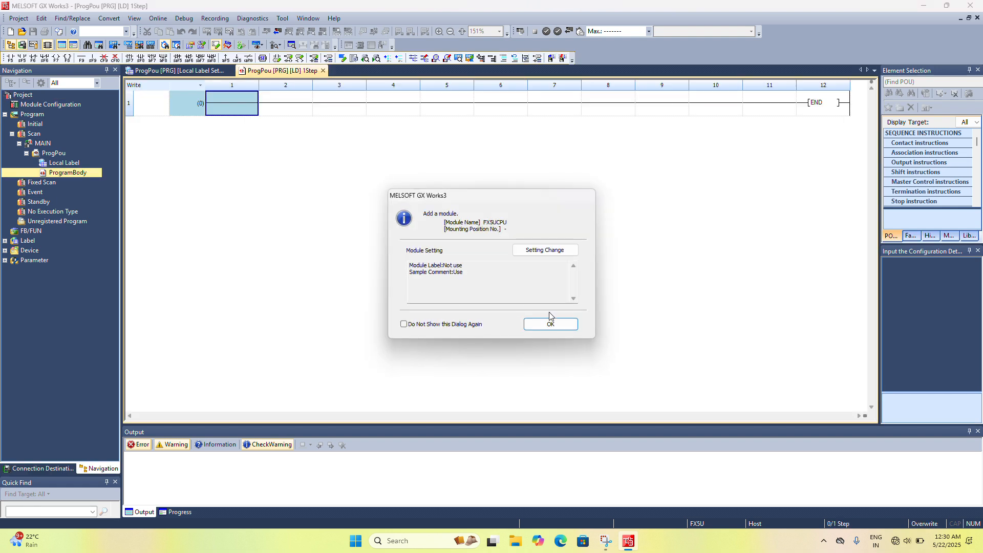
click(559, 323)
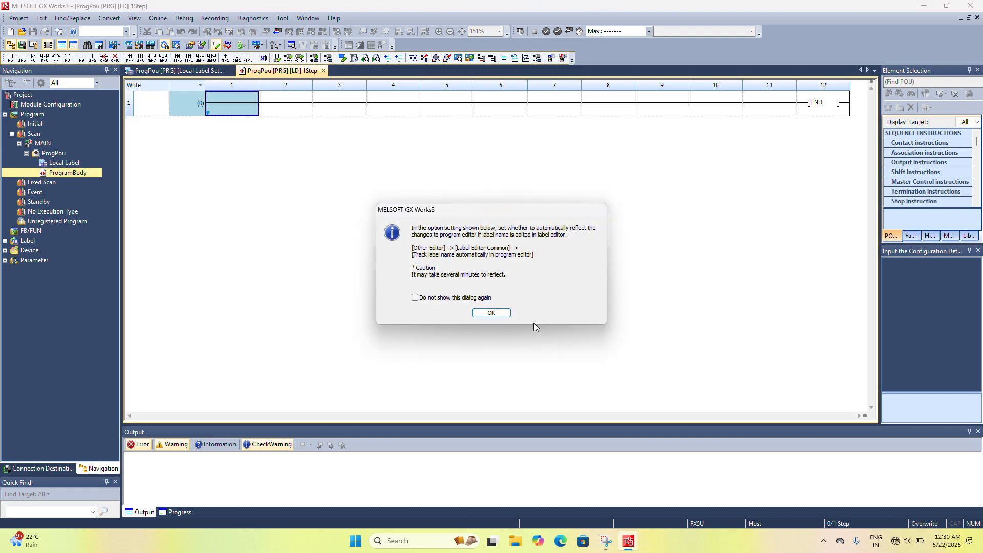
click(502, 317)
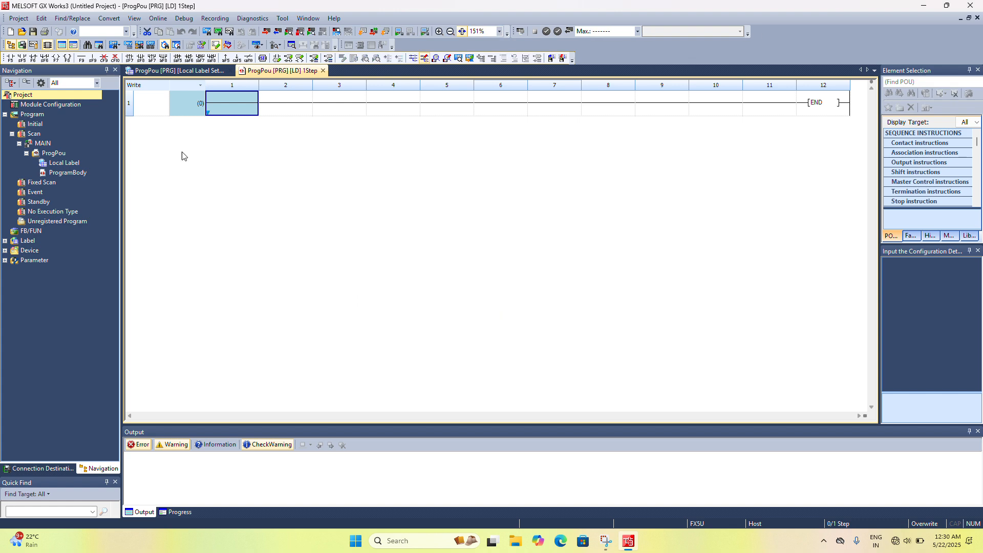
Step: Build the first rung with a normally open contact M0 driving an output coil Y0
click(9, 57)
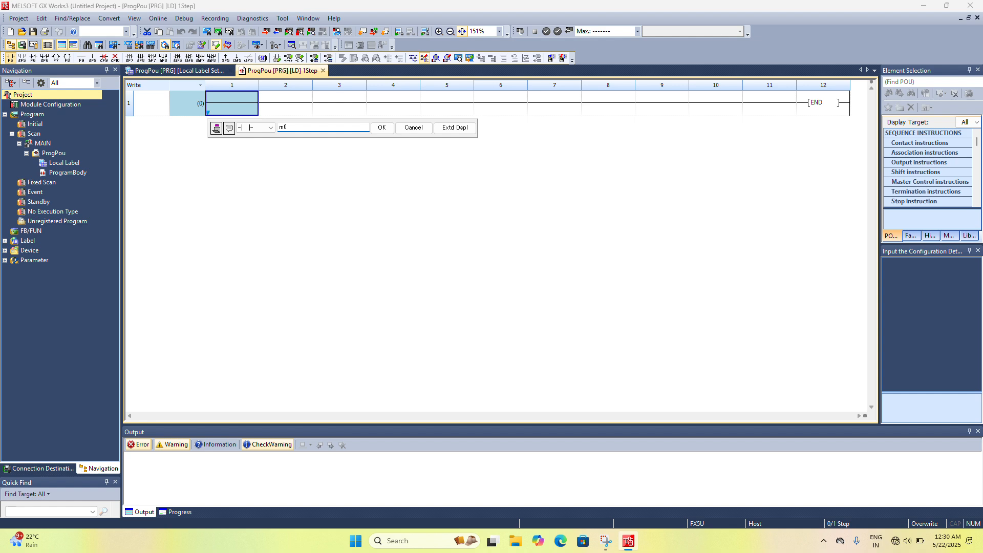
key(Return)
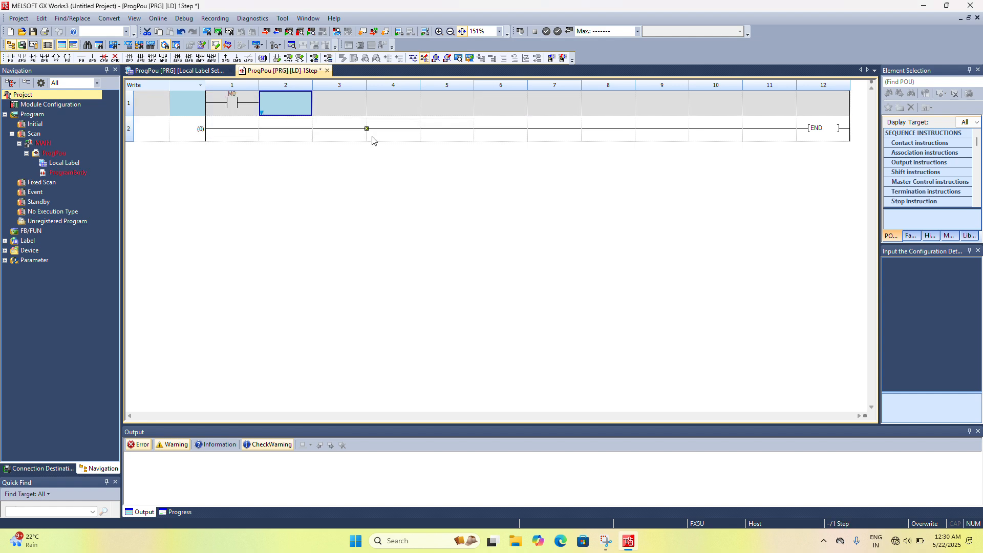
click(55, 58)
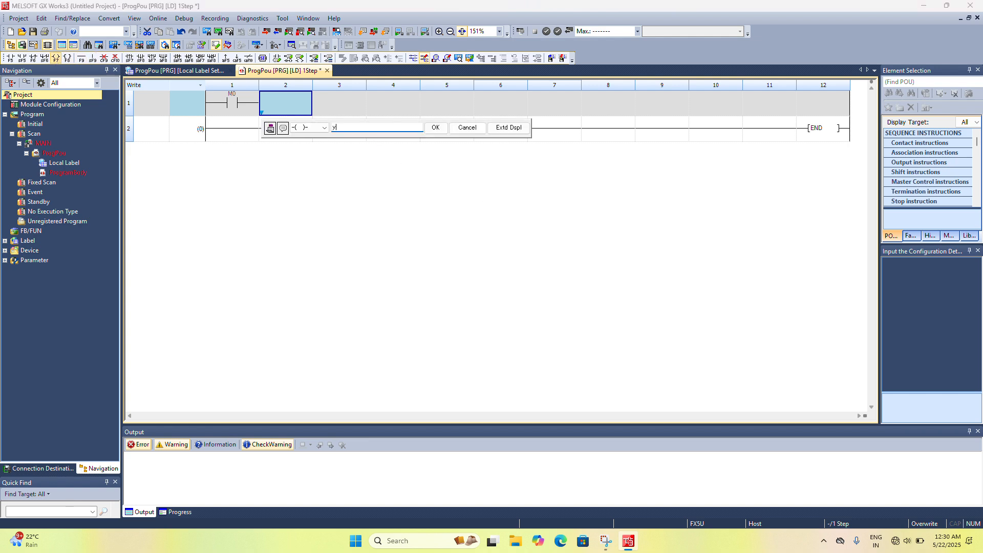
key(Return)
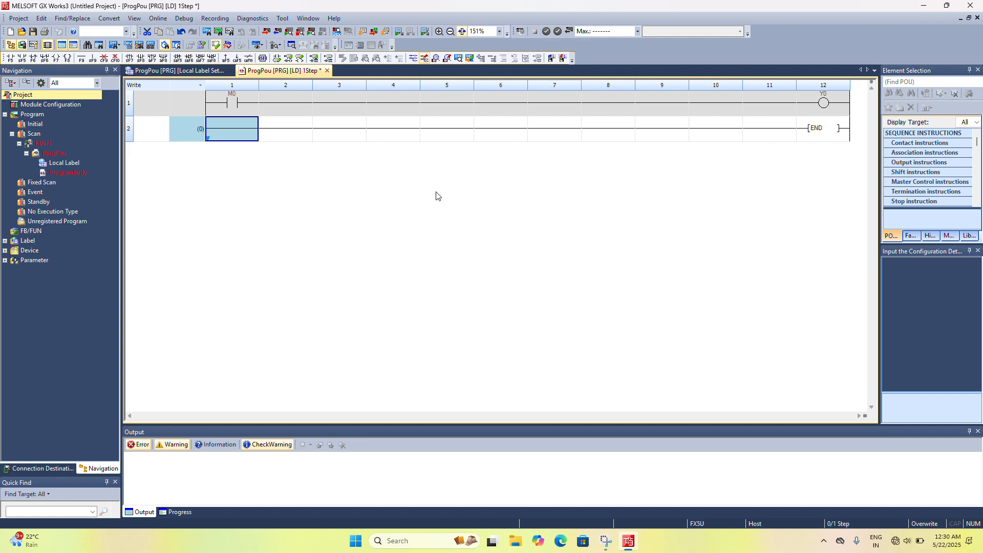
Step: Save the project to the Desktop as t20, keeping the Standard file size in its properties
key(ctrl+s)
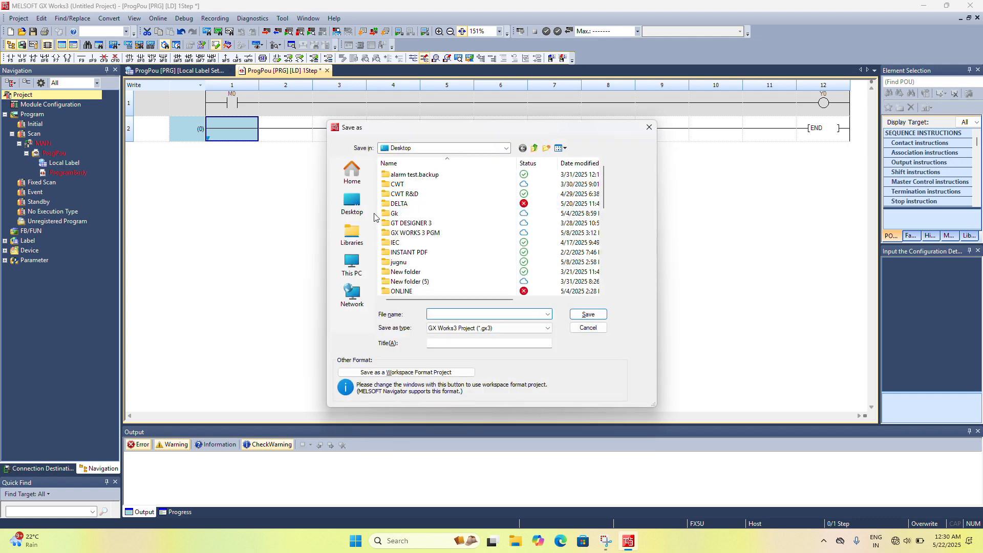
click(349, 209)
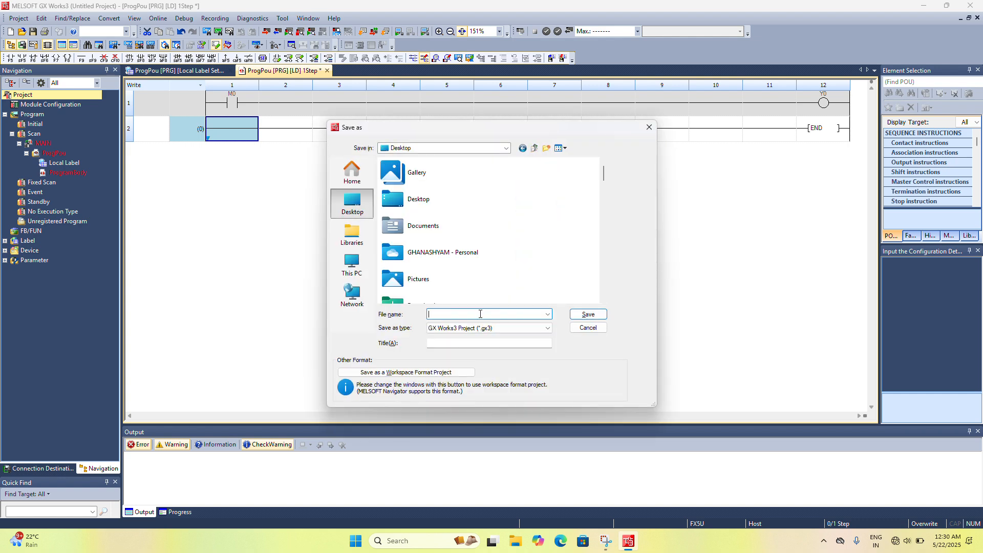
text(t2)
key(Return)
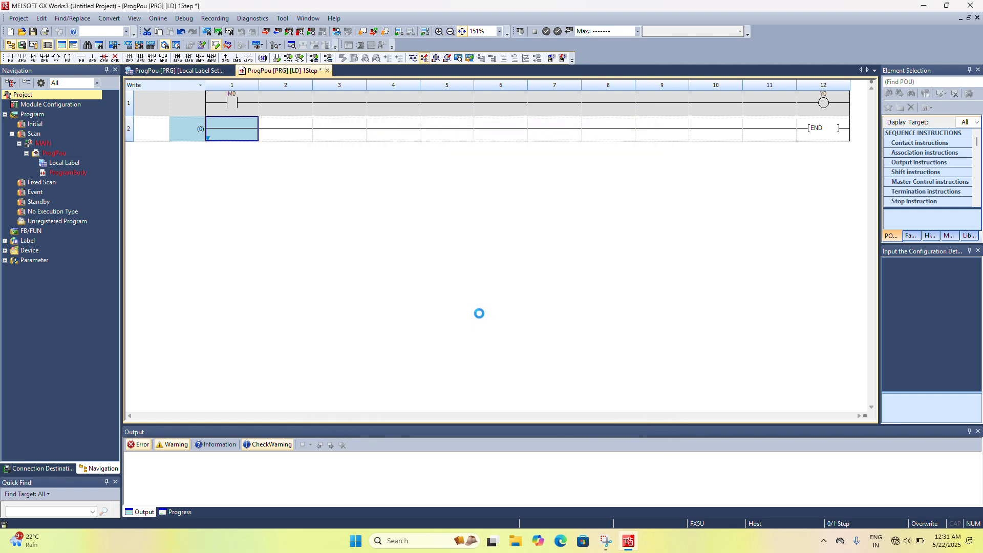
click(534, 313)
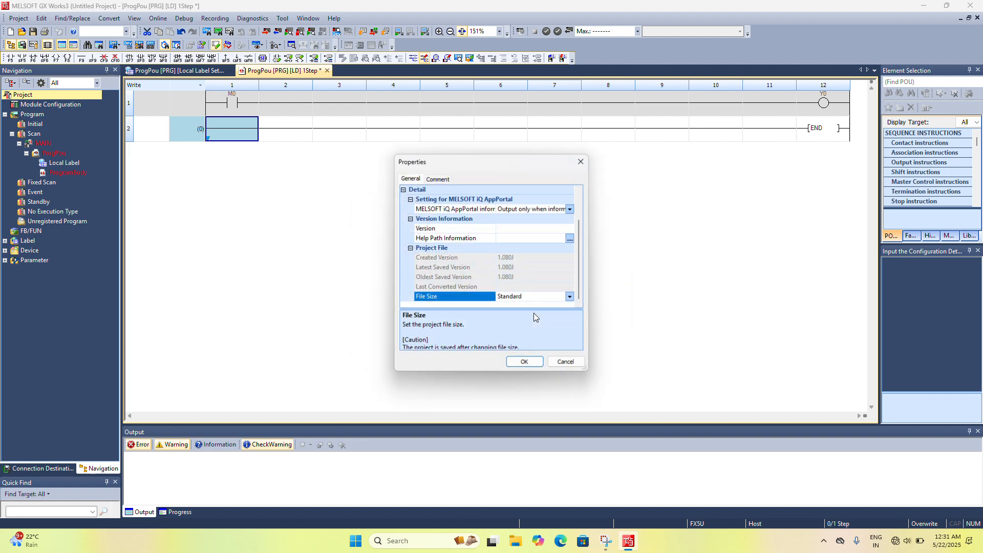
click(532, 365)
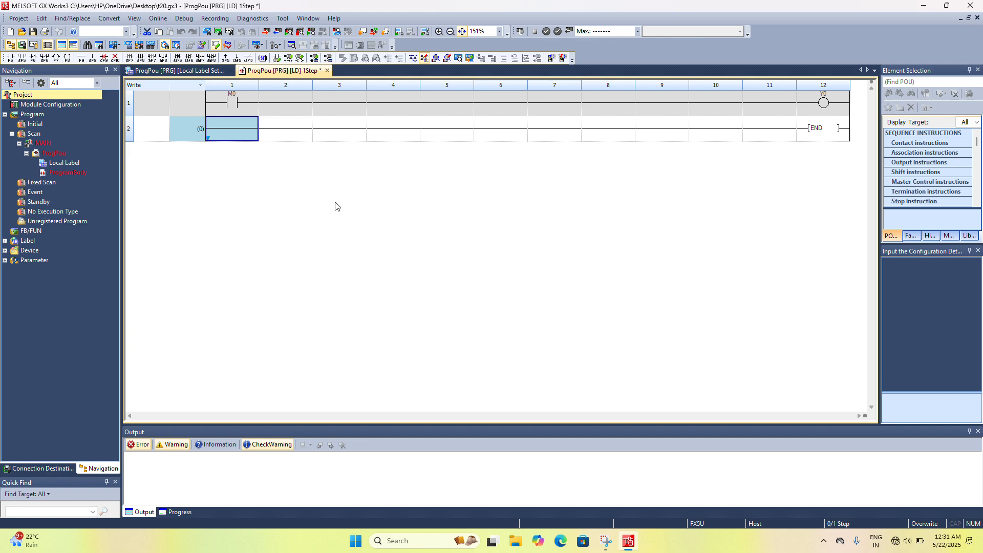
Step: Rebuild all programs in the project with the default conversion settings
click(110, 19)
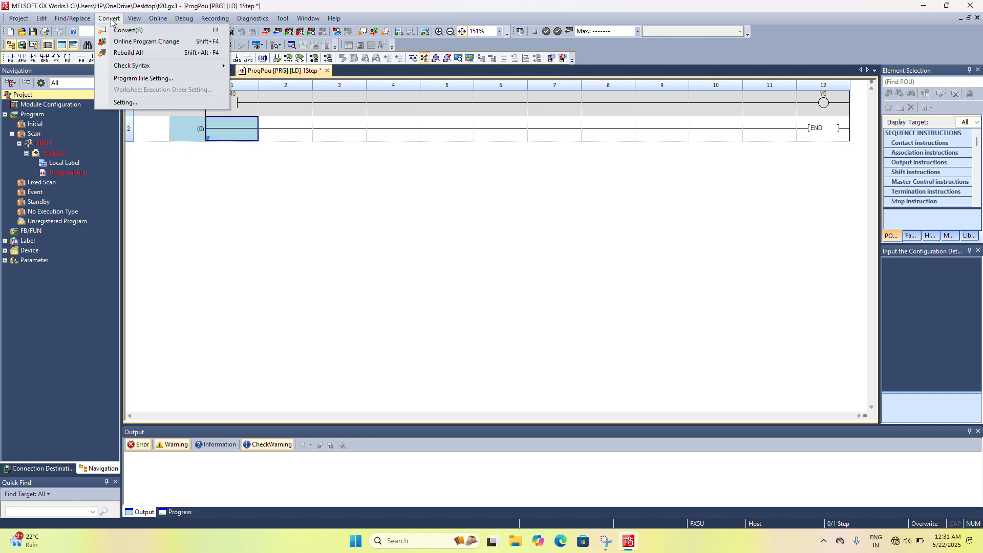
click(158, 52)
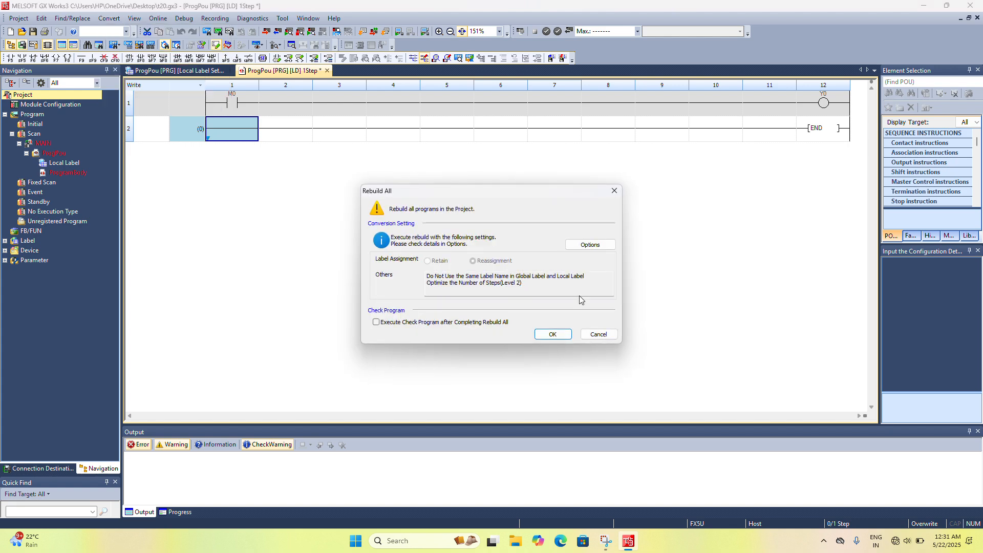
click(554, 334)
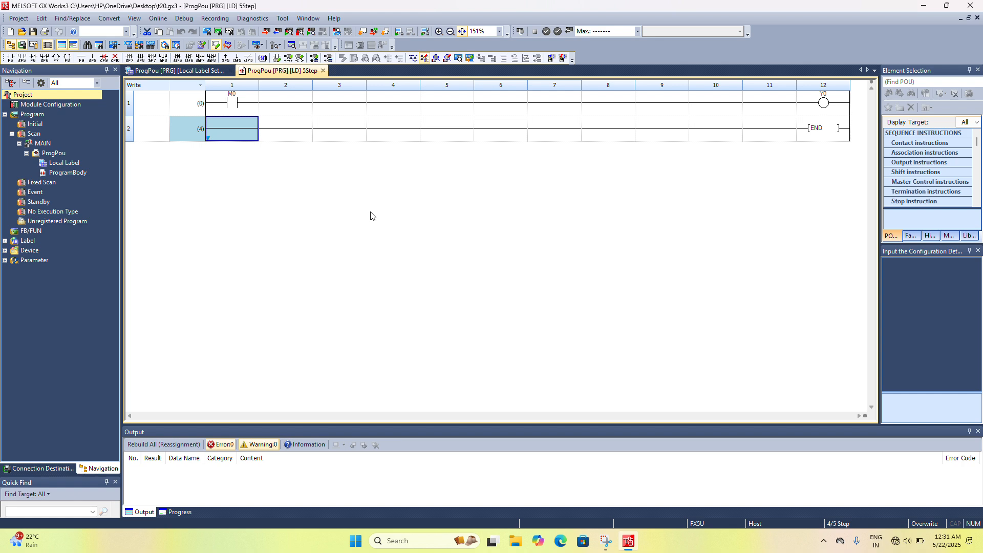
Step: Start the PLC simulation and close the Write to PLC window once writing has finished
click(185, 19)
mouse_move(195, 35)
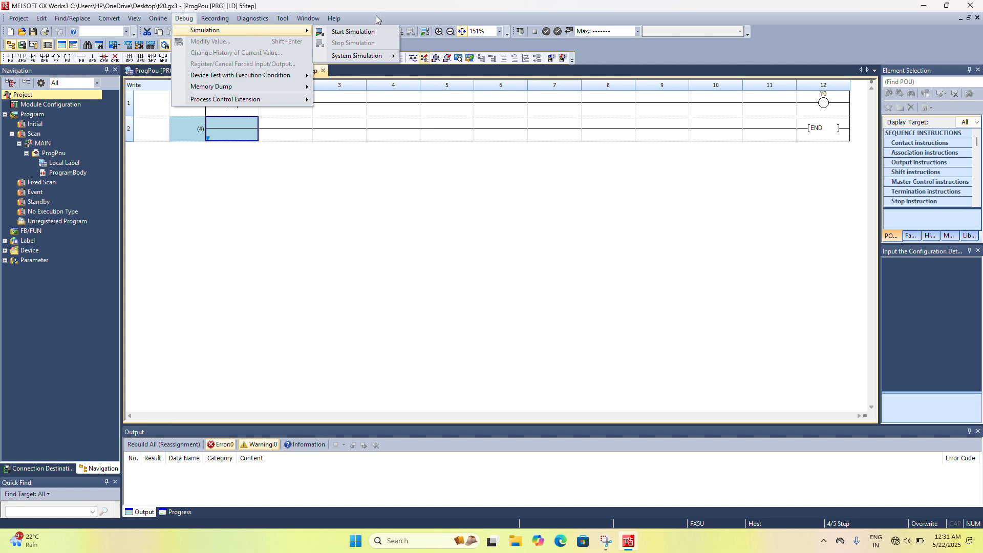
click(372, 34)
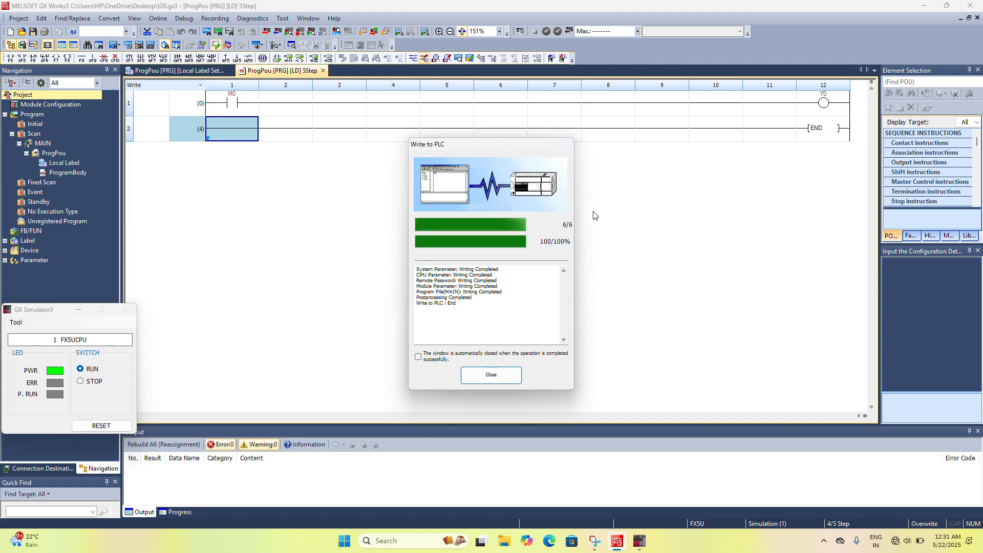
click(501, 374)
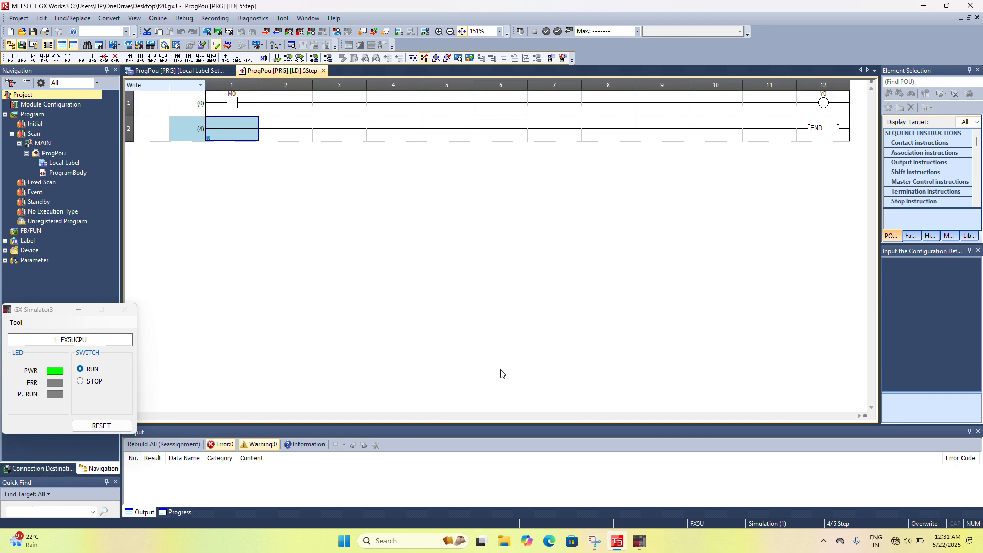
Step: Test the rung in the simulation by switching contact M0 on and back off with Modify Value
click(232, 107)
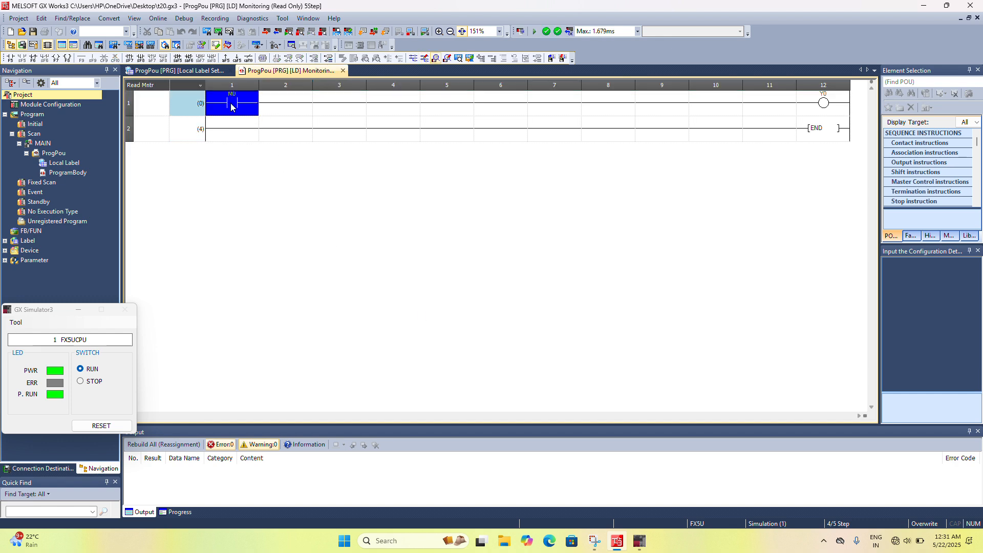
right_click(231, 104)
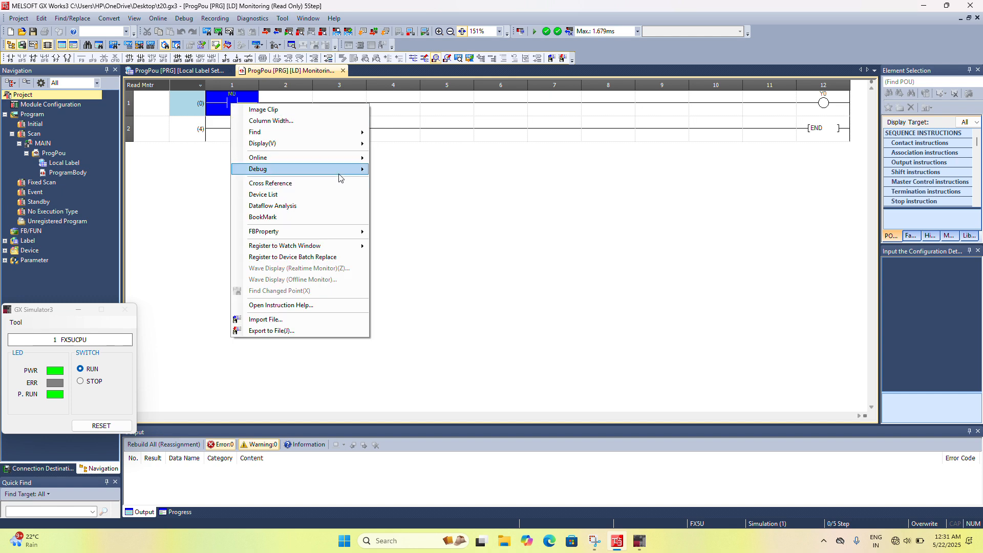
mouse_move(337, 169)
click(406, 170)
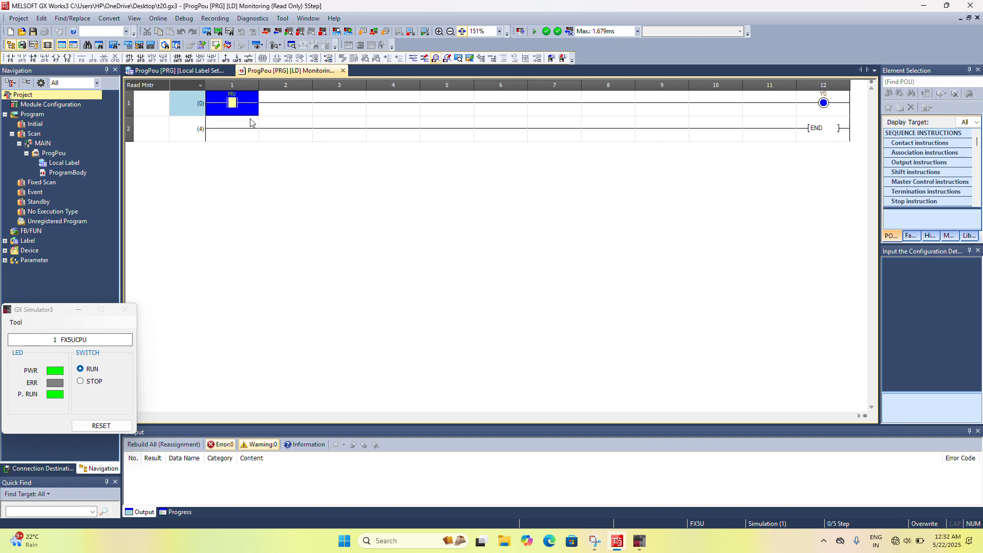
right_click(234, 104)
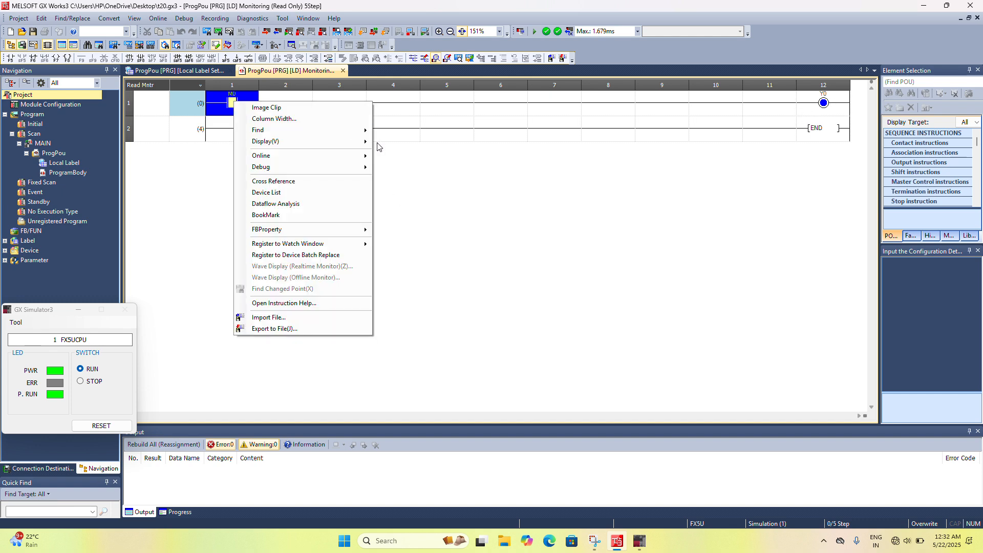
mouse_move(333, 165)
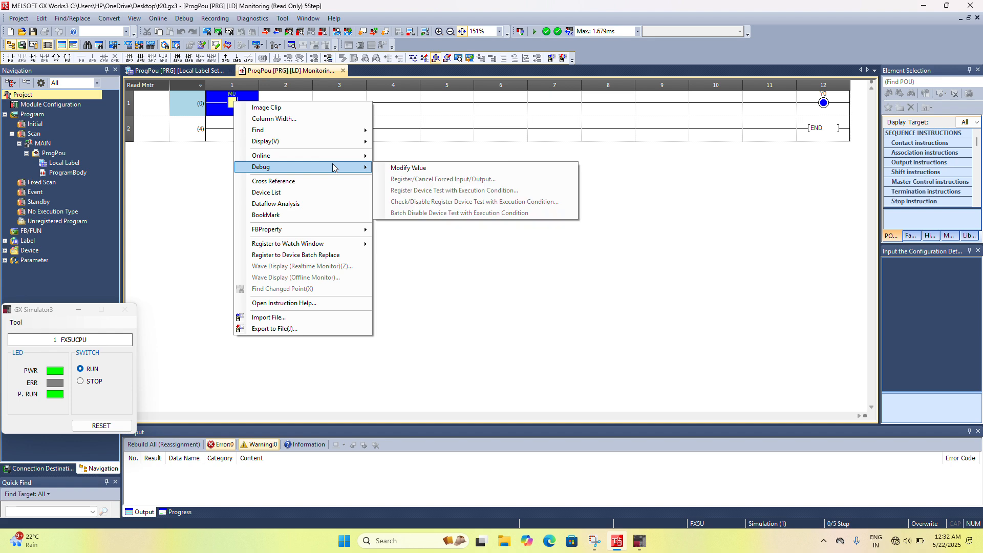
click(405, 169)
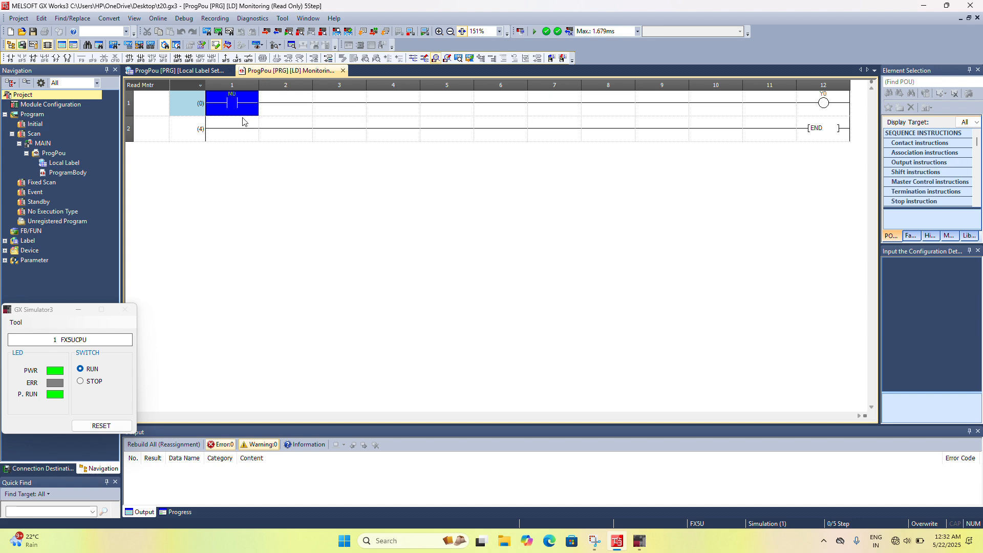
Step: Repeat the simulated test of coil Y0 by modifying contact M0's value on and off once more
click(390, 114)
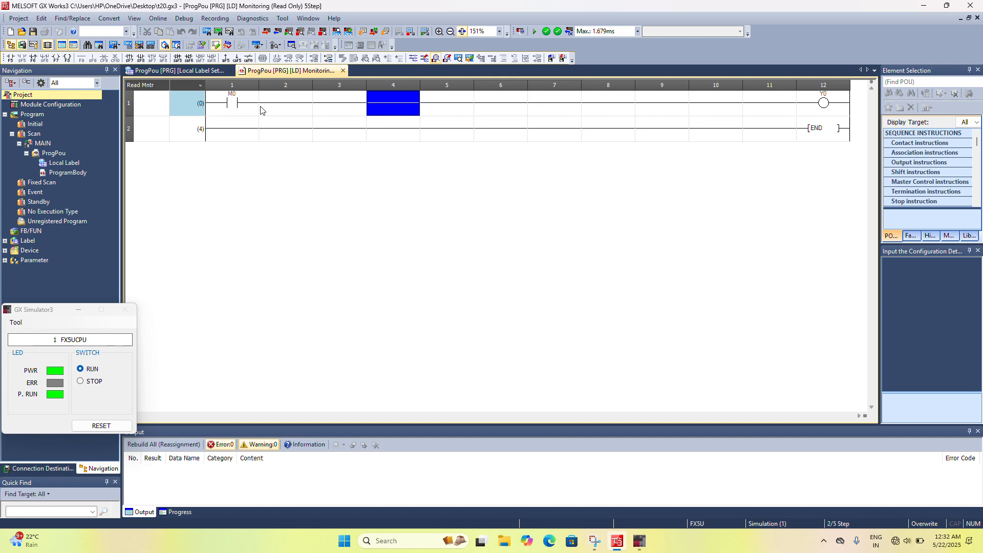
right_click(232, 109)
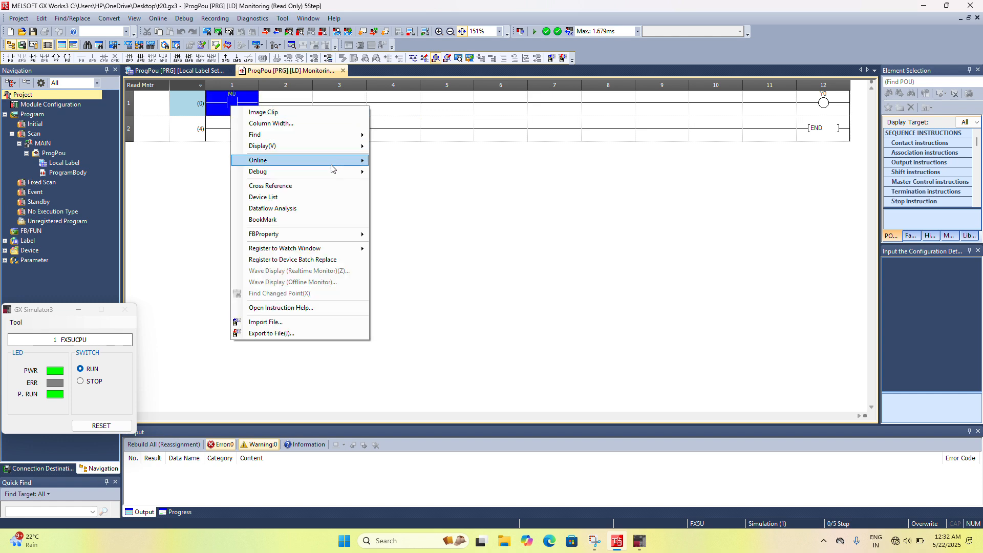
mouse_move(331, 169)
click(444, 172)
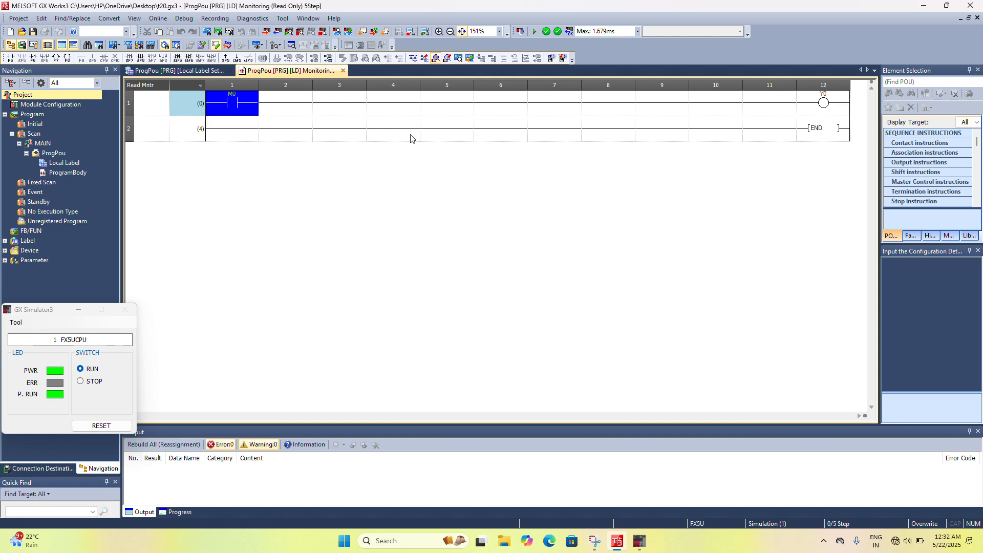
click(443, 102)
click(234, 102)
right_click(234, 102)
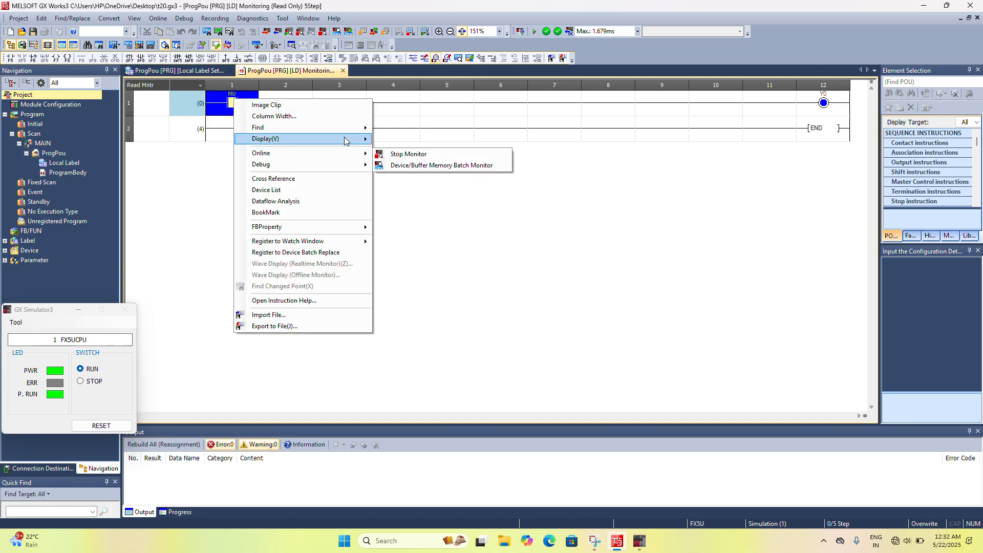
mouse_move(363, 165)
click(402, 165)
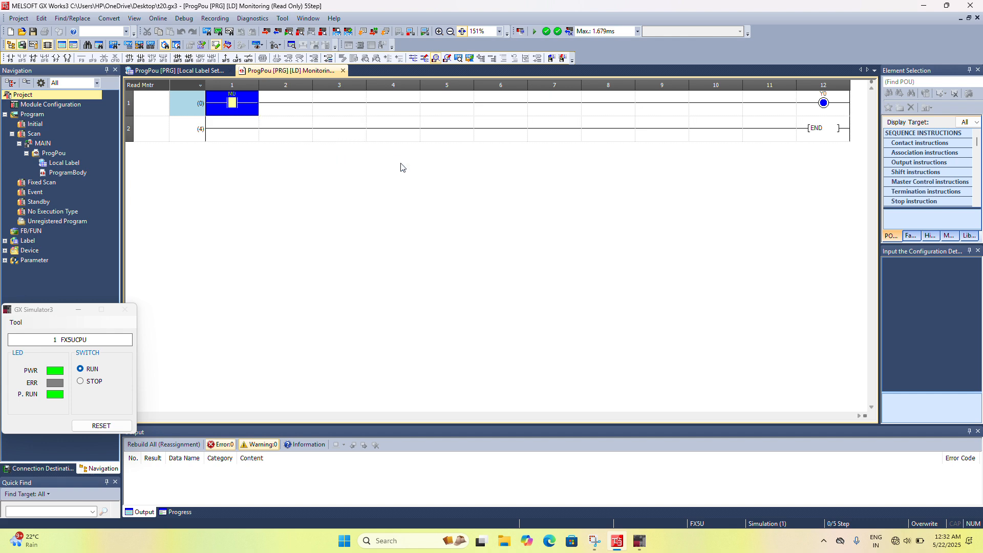
click(510, 124)
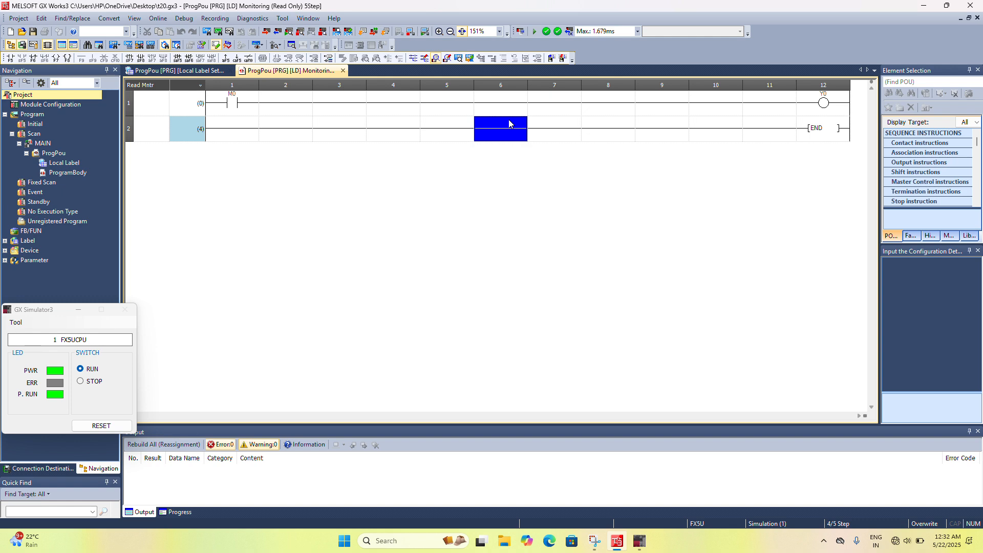
Step: Switch from GX Works3 to GT Designer3 and start a new project
click(923, 5)
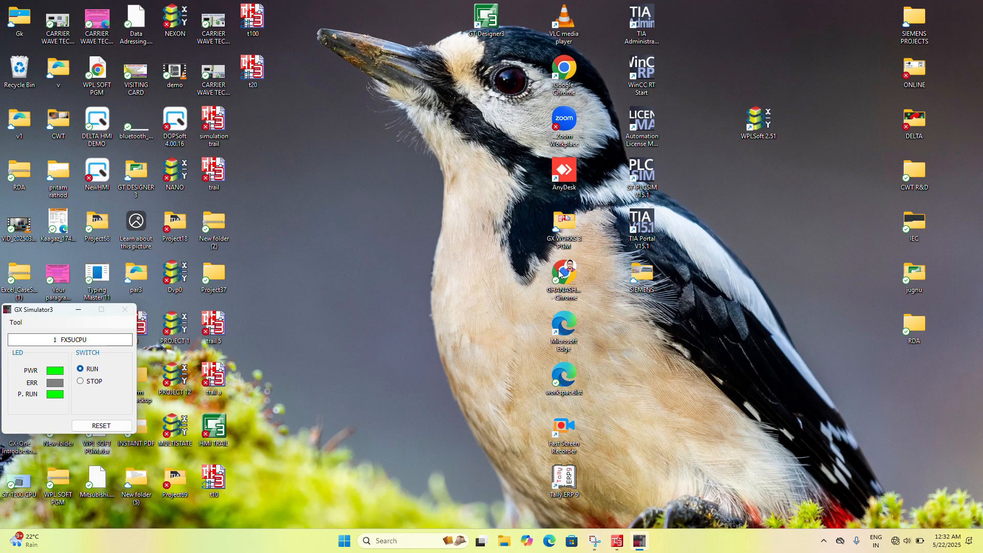
click(344, 541)
text(gt)
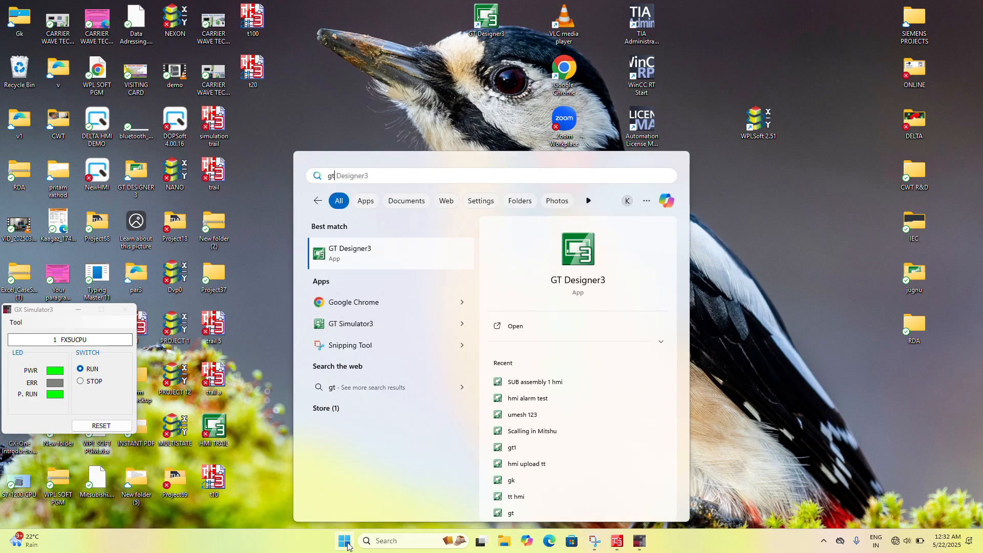
click(430, 263)
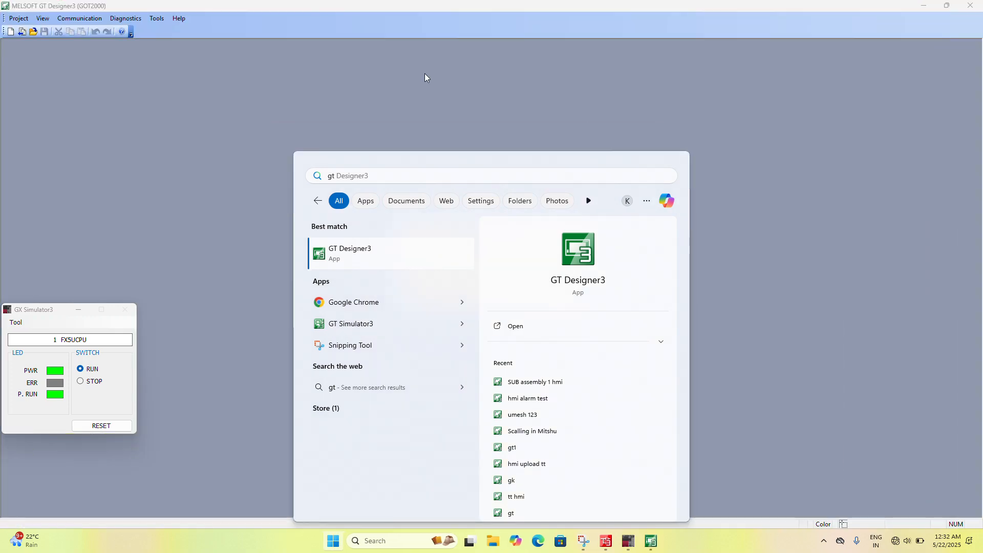
click(484, 244)
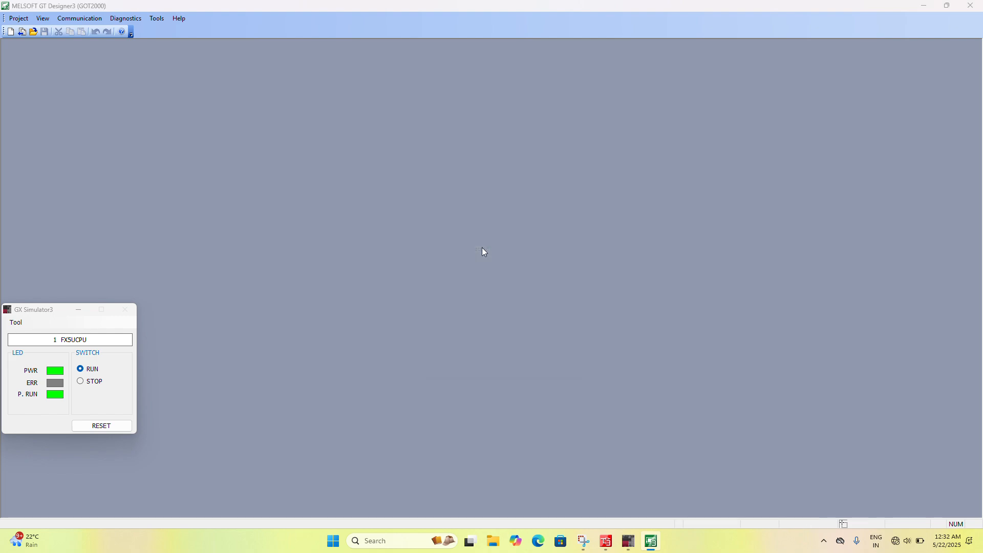
Step: Set the new project's GOT series to GS Series and accept the remaining system settings
click(520, 368)
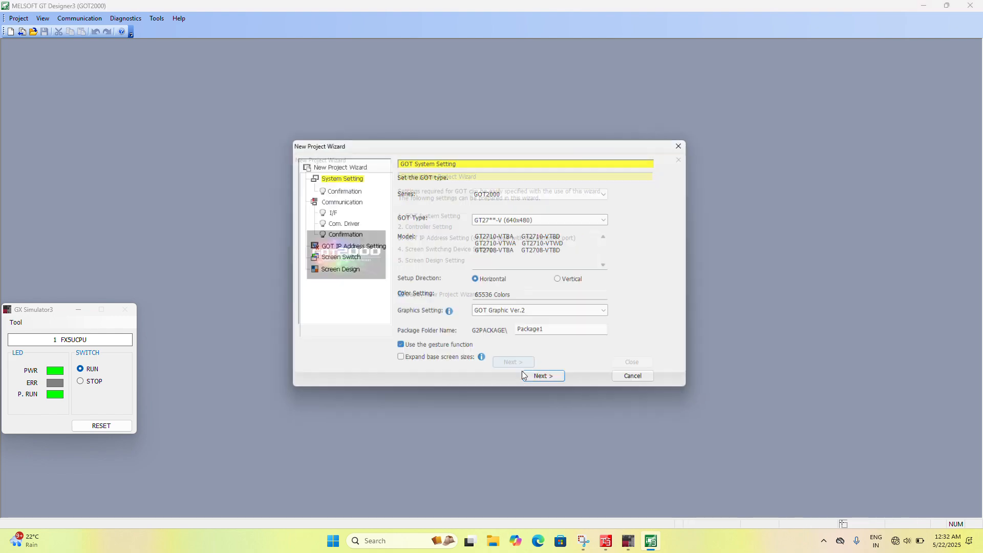
click(607, 193)
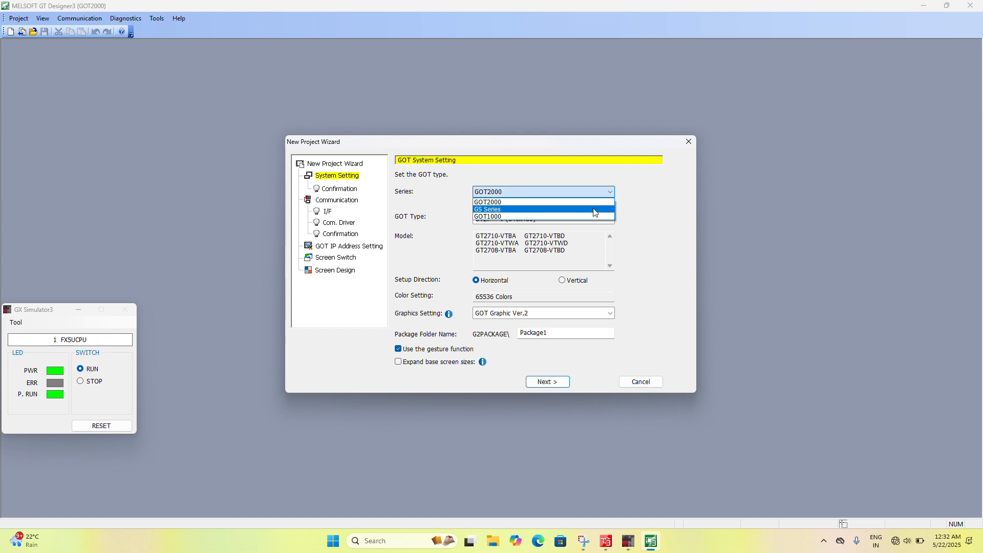
click(594, 209)
click(548, 384)
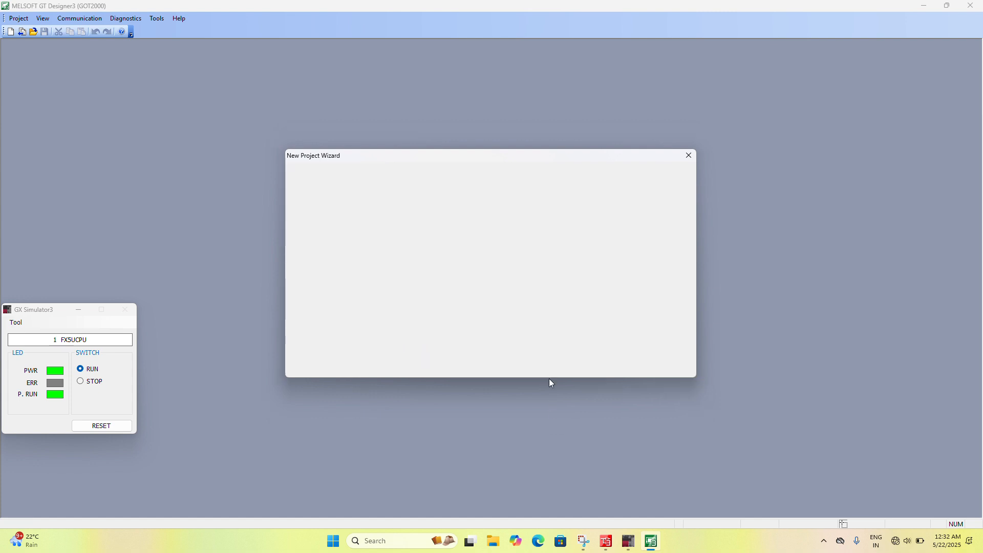
click(555, 371)
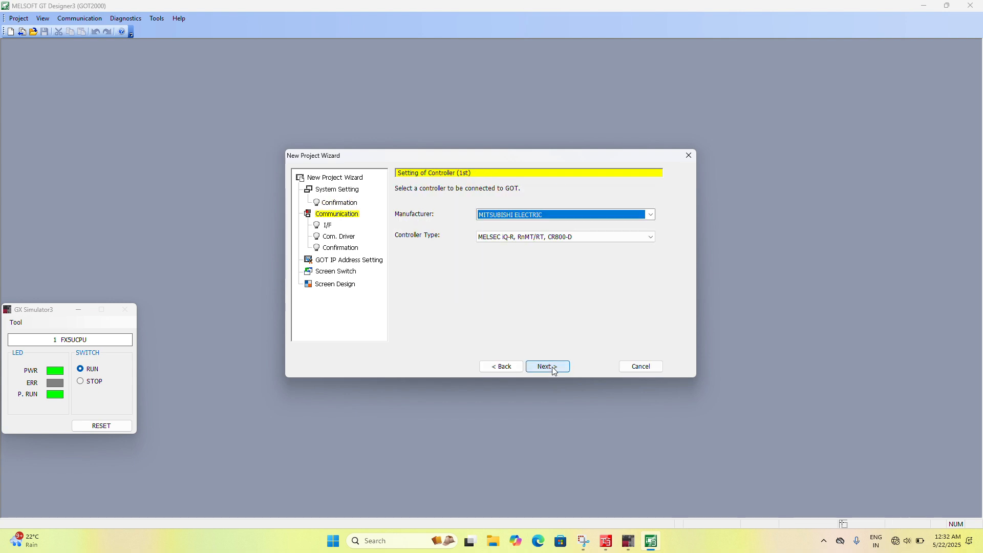
Step: Set the connected controller type to MELSEC iQ-F from MITSUBISHI ELECTRIC and accept the default interface
click(553, 369)
click(502, 367)
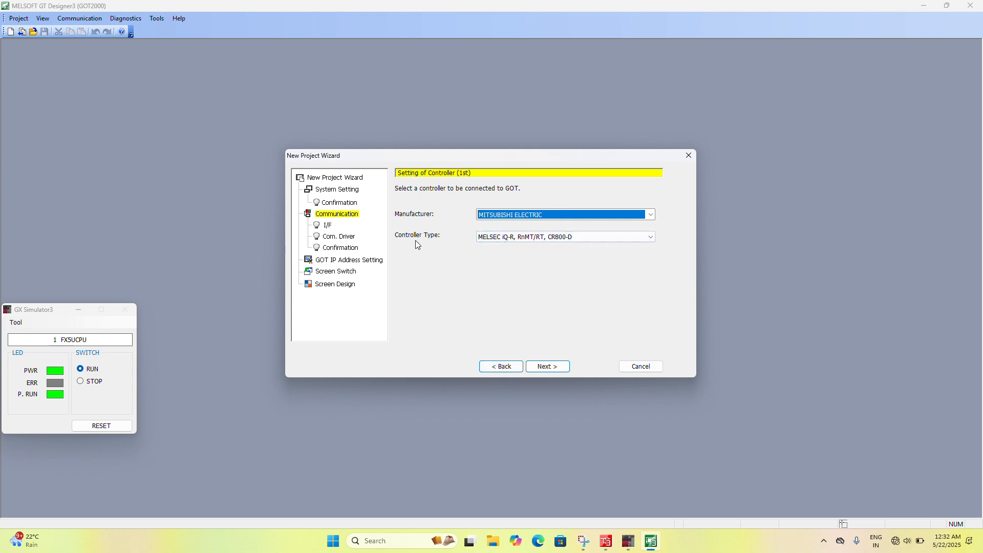
click(651, 238)
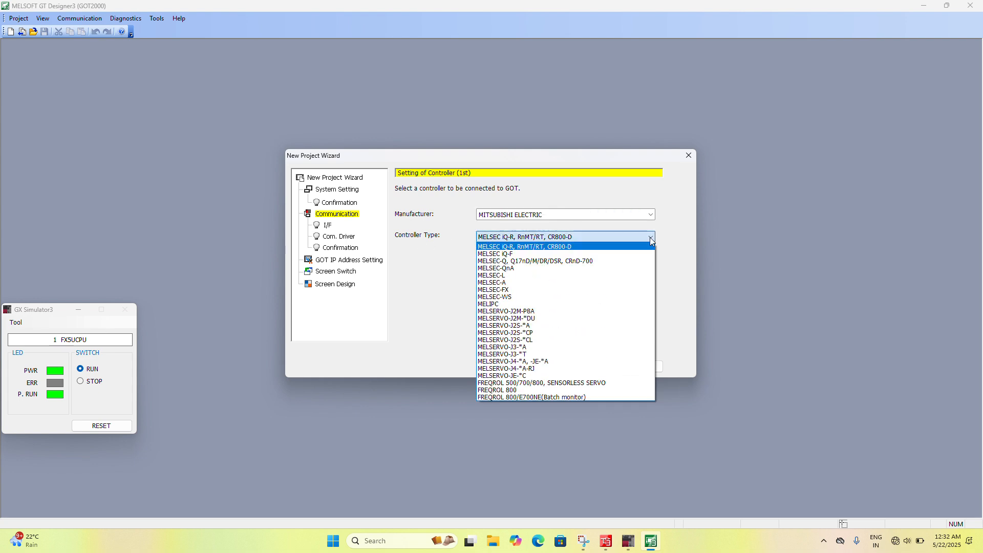
click(636, 254)
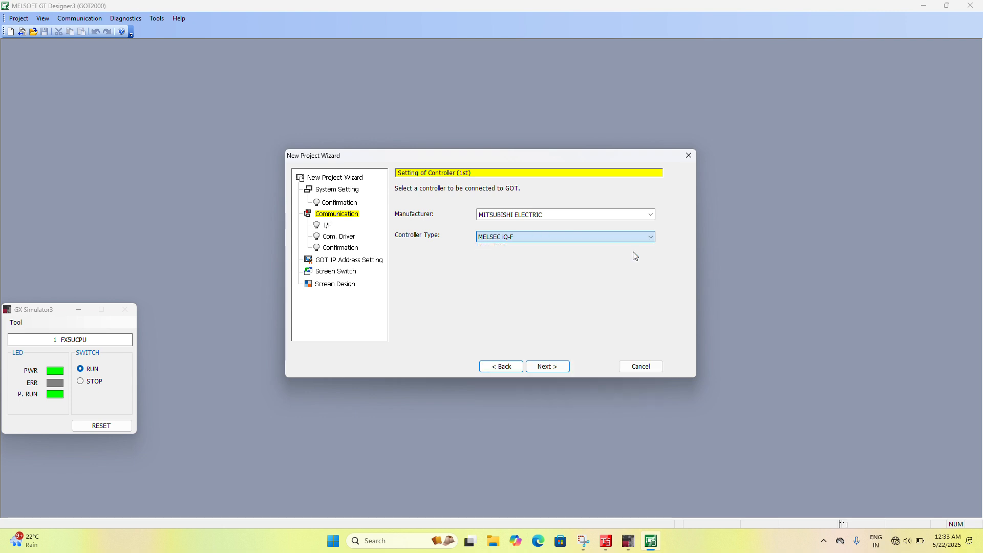
click(556, 368)
click(555, 368)
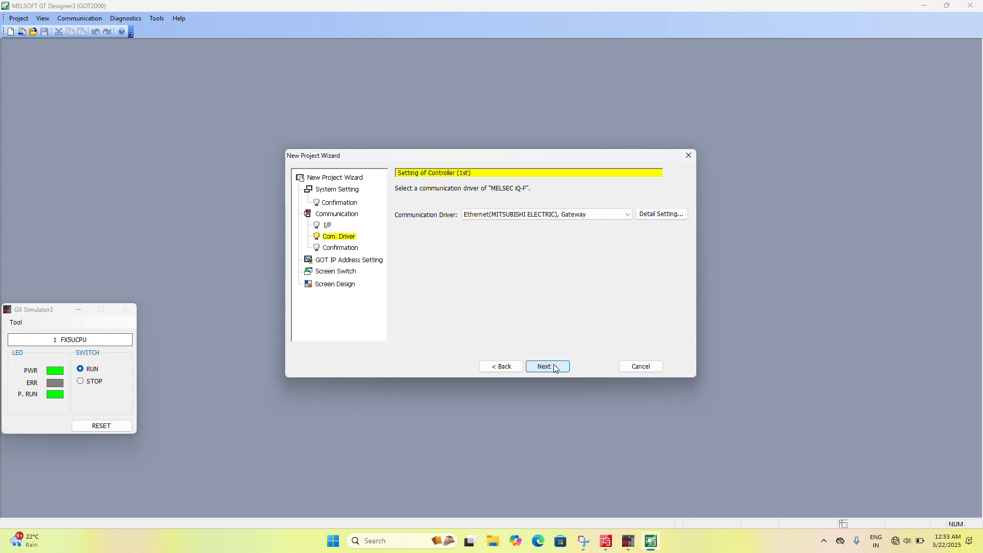
Step: Finish the New Project Wizard with the default Ethernet driver, screen switching and screen design, and clear the announcement and simulator windows from view
click(555, 368)
click(555, 367)
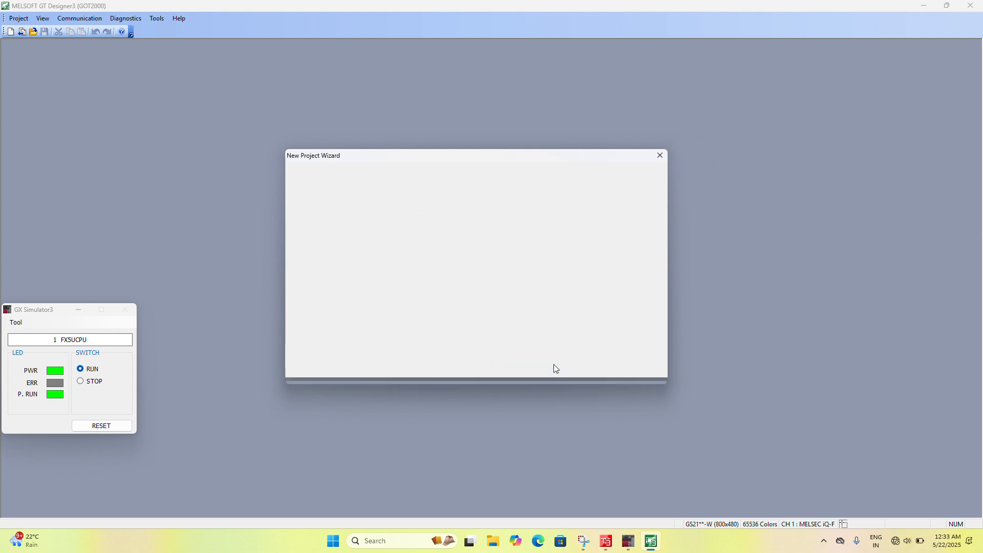
click(551, 367)
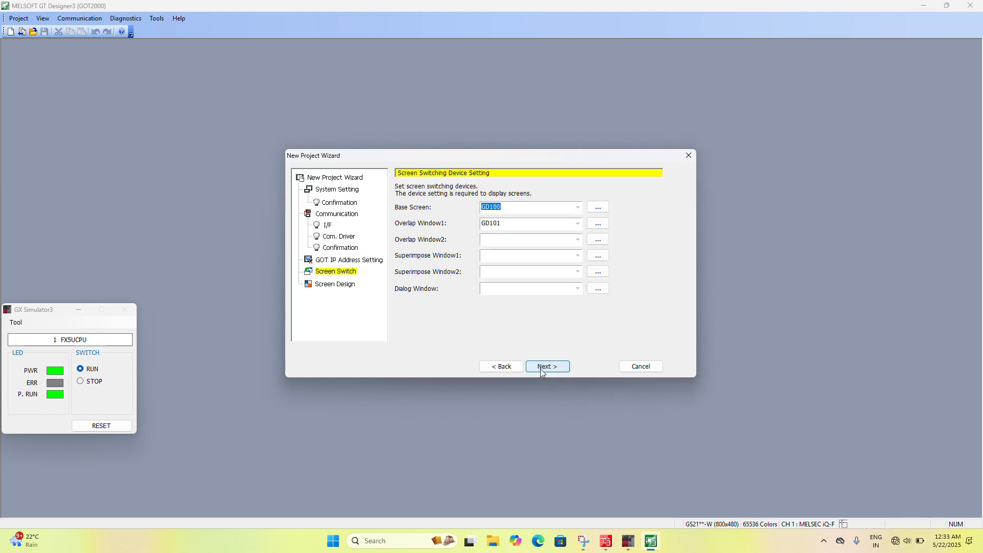
click(539, 369)
click(543, 385)
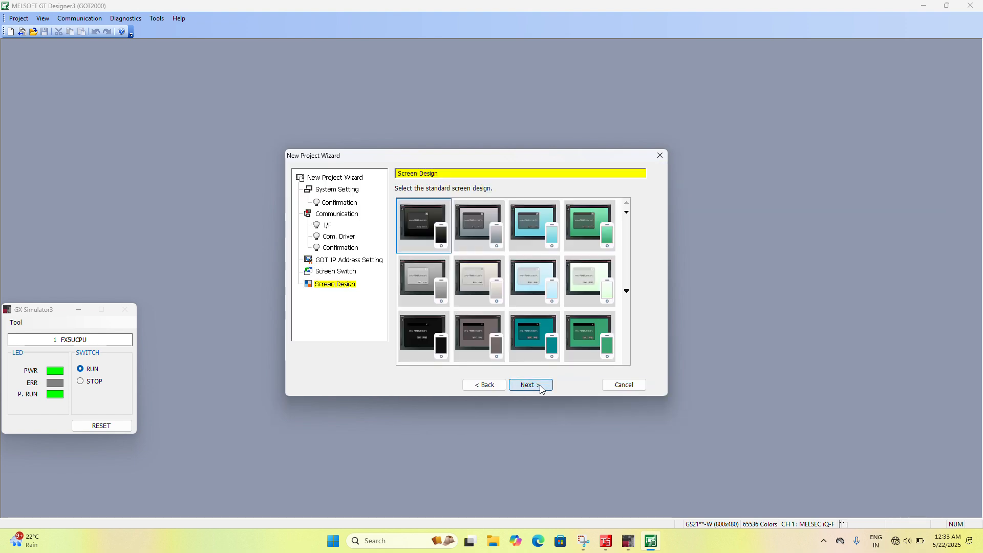
click(559, 405)
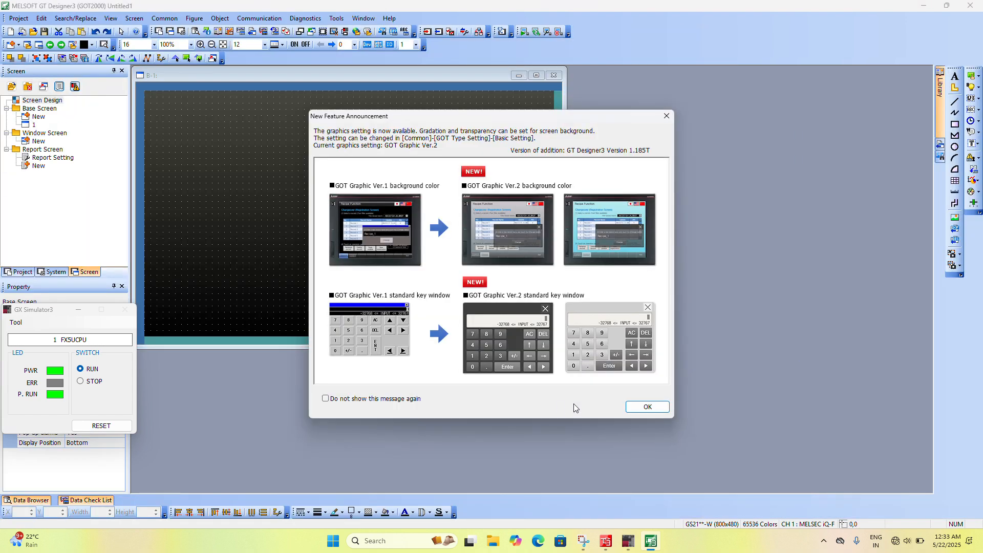
click(651, 410)
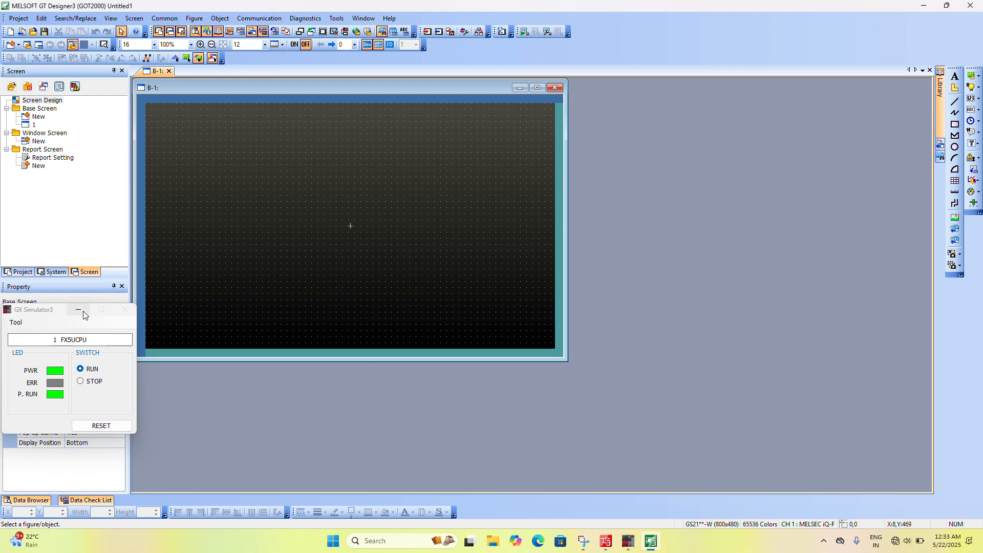
click(78, 309)
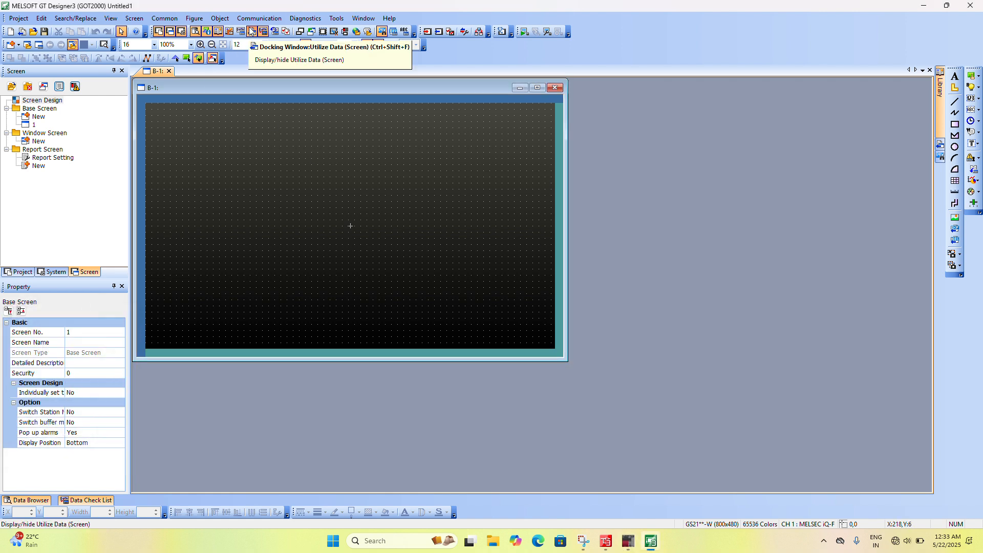
Step: Place a bit switch about 145 by 65 dots in the upper-left area of base screen 1
click(224, 19)
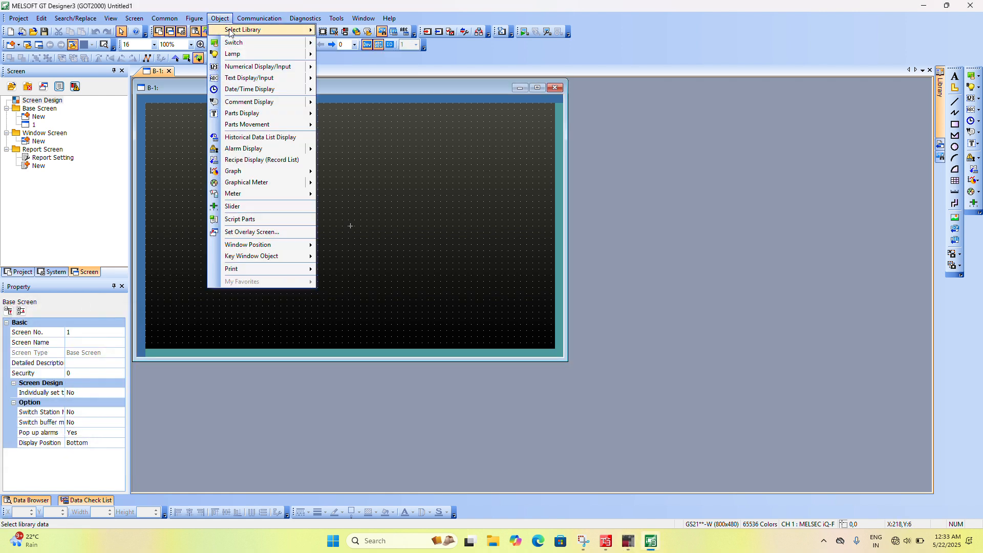
mouse_move(241, 43)
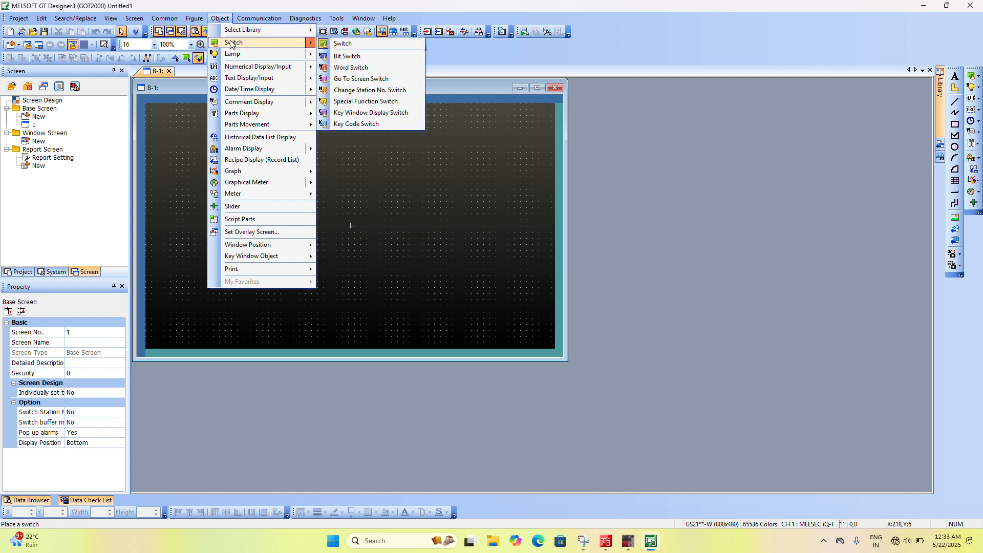
click(372, 68)
drag(187, 145, 259, 178)
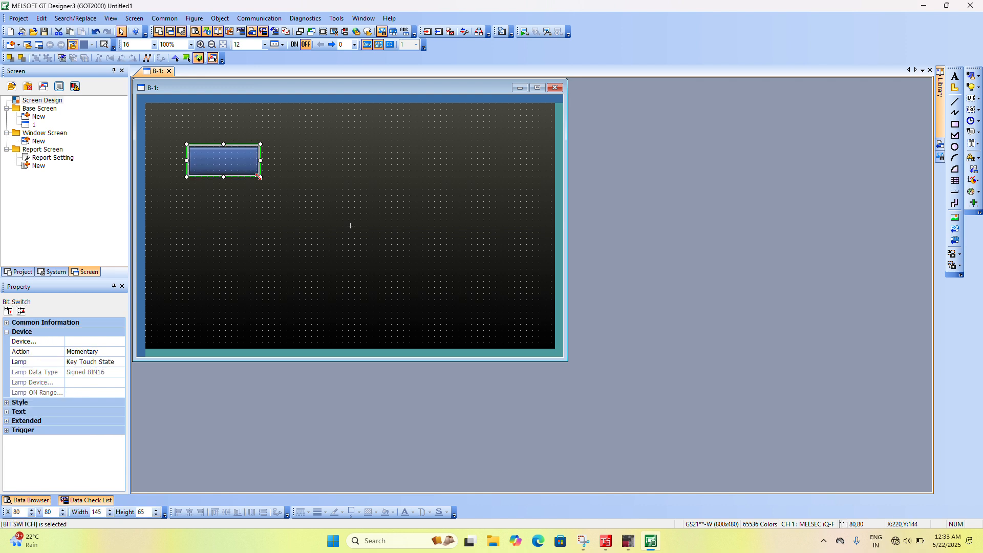
Step: Give the bit switch the Alternate action and assign it device M0
double_click(225, 172)
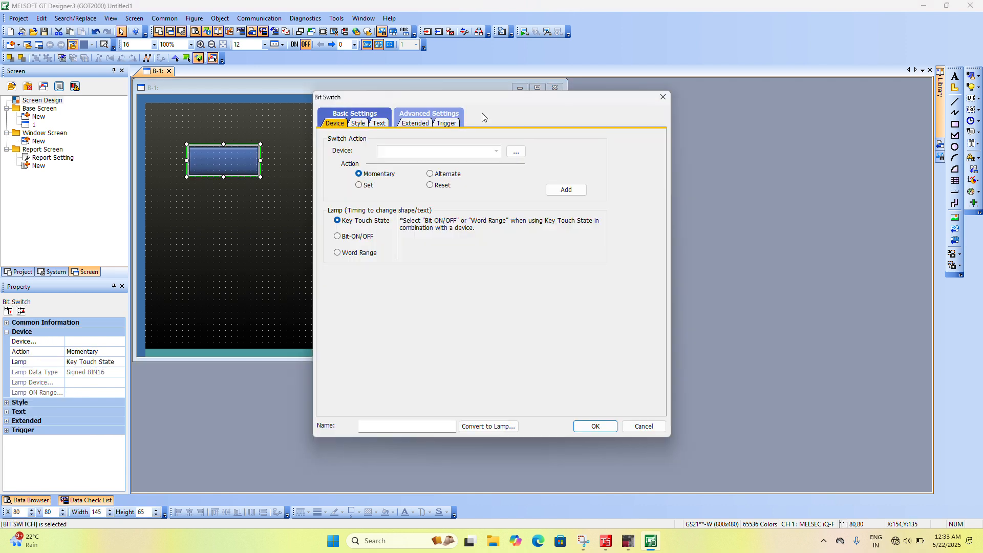
click(430, 174)
click(519, 152)
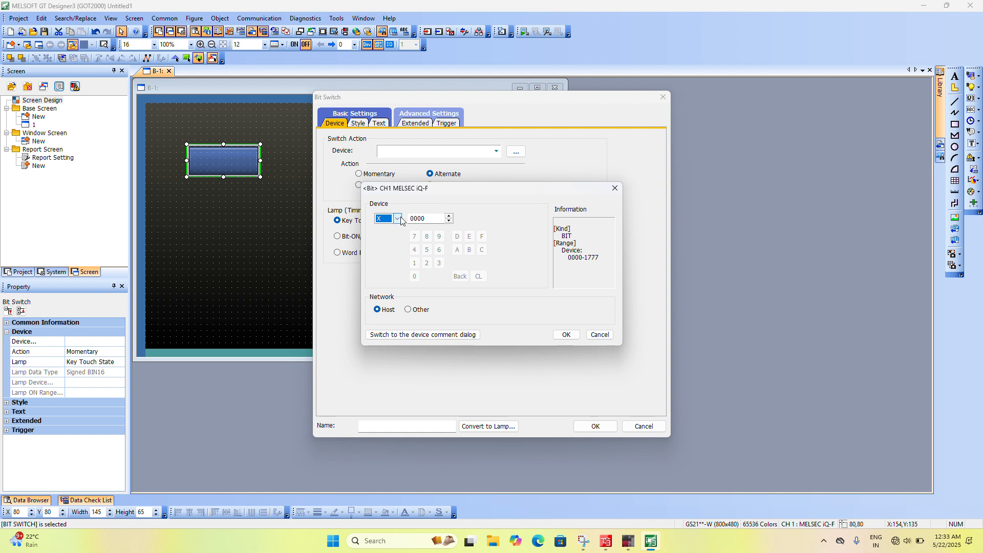
click(397, 218)
click(380, 254)
click(567, 335)
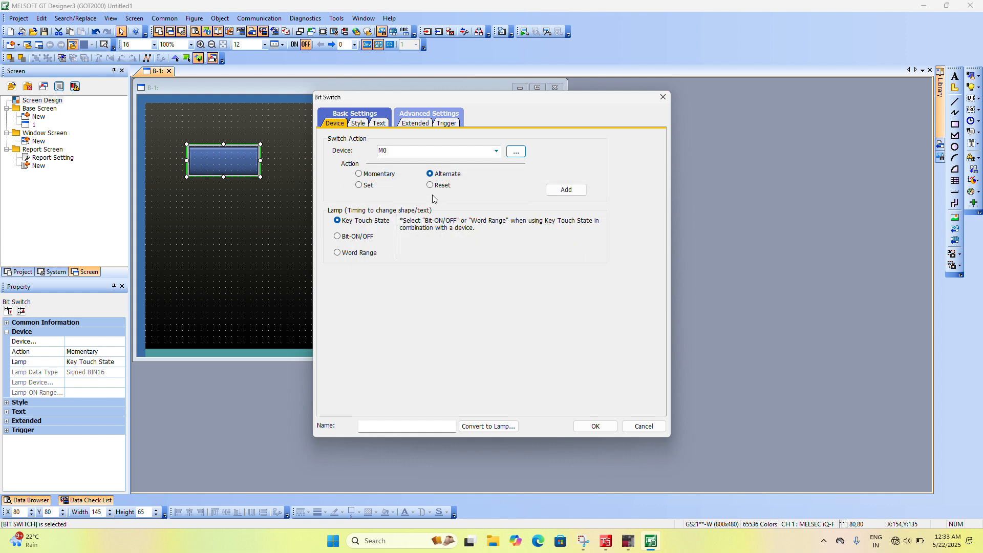
Step: Label the bit switch "selector switch" on two lines and accept its settings
click(384, 124)
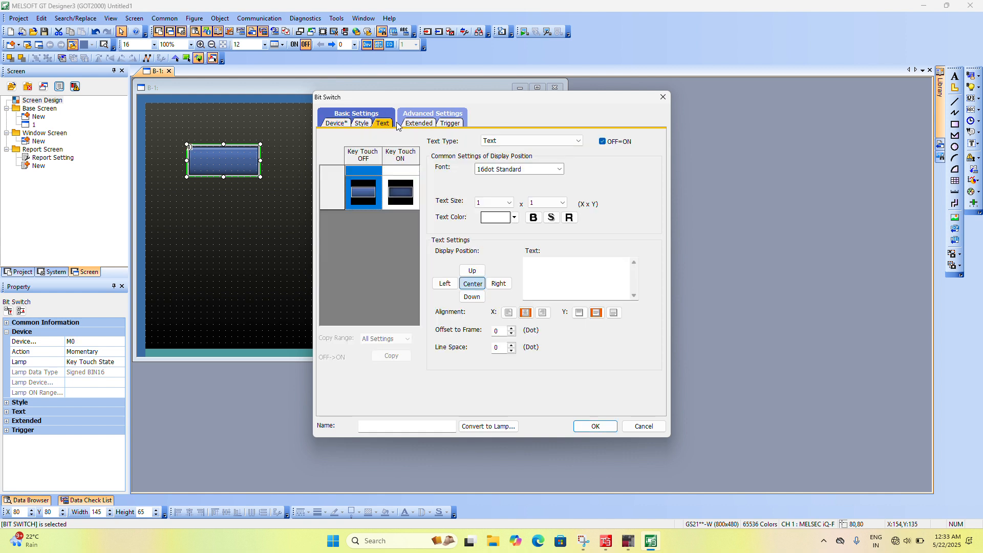
click(564, 273)
text(sec)
key(BackSpace)
text(lector)
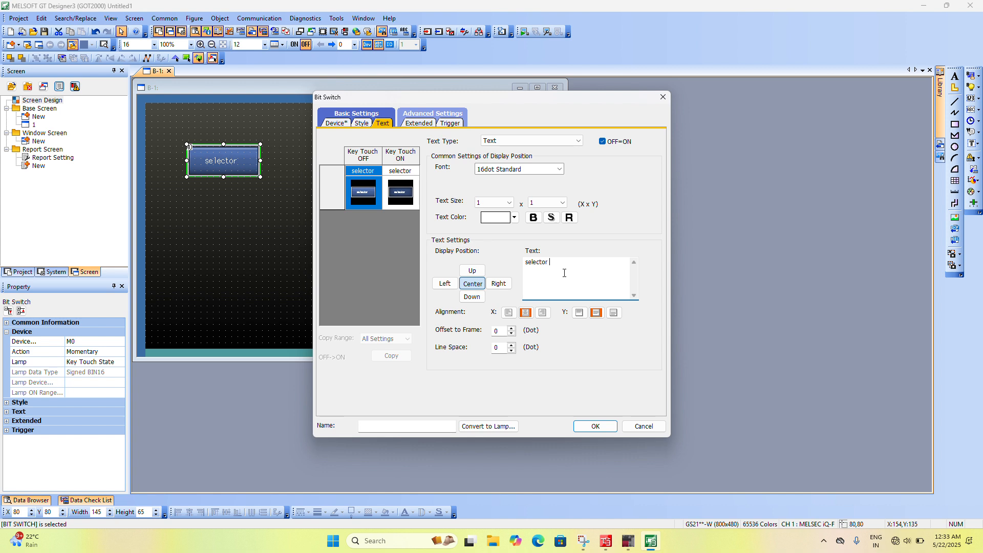
key(Return)
text(switch)
click(604, 426)
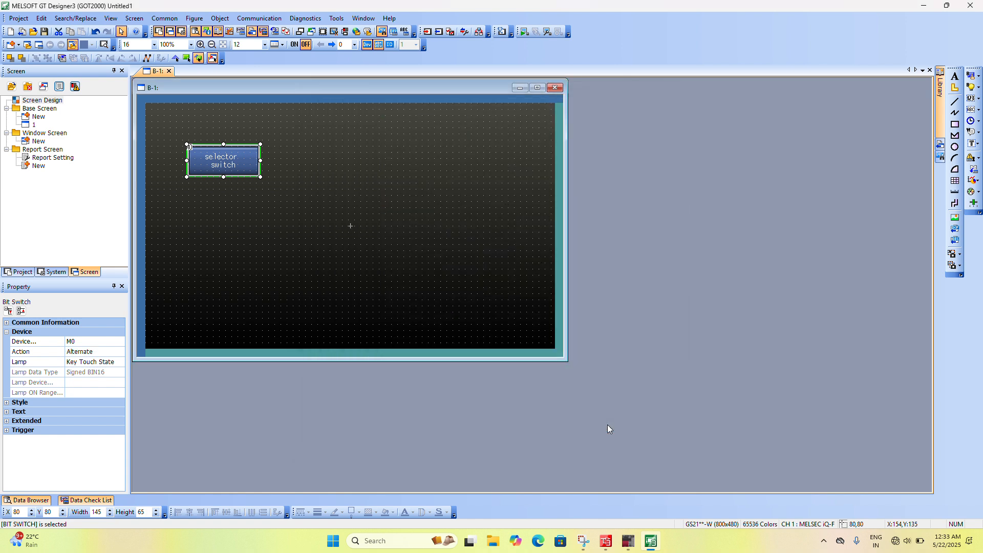
Step: Place a bit lamp about 81 by 65 dots to the right of the selector switch
click(204, 19)
mouse_move(220, 18)
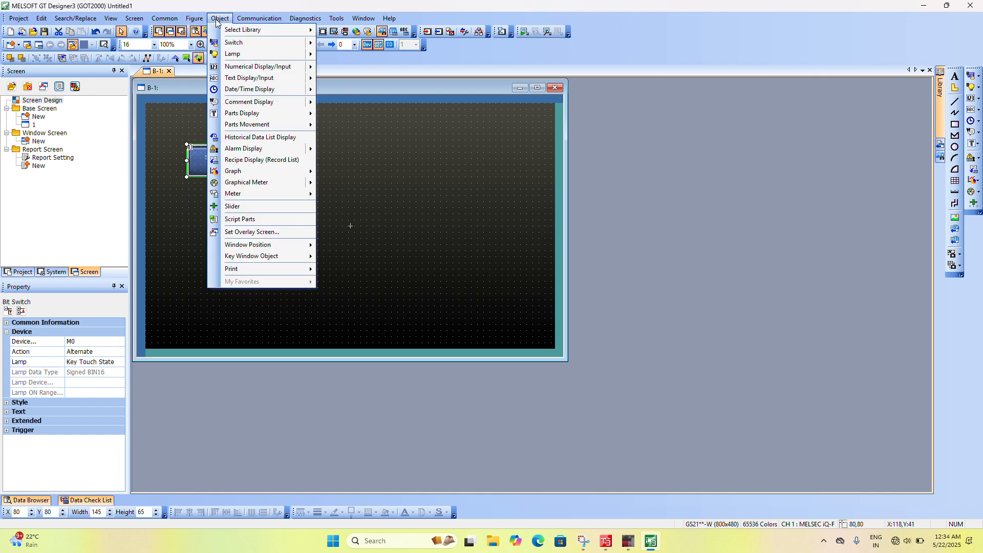
mouse_move(243, 54)
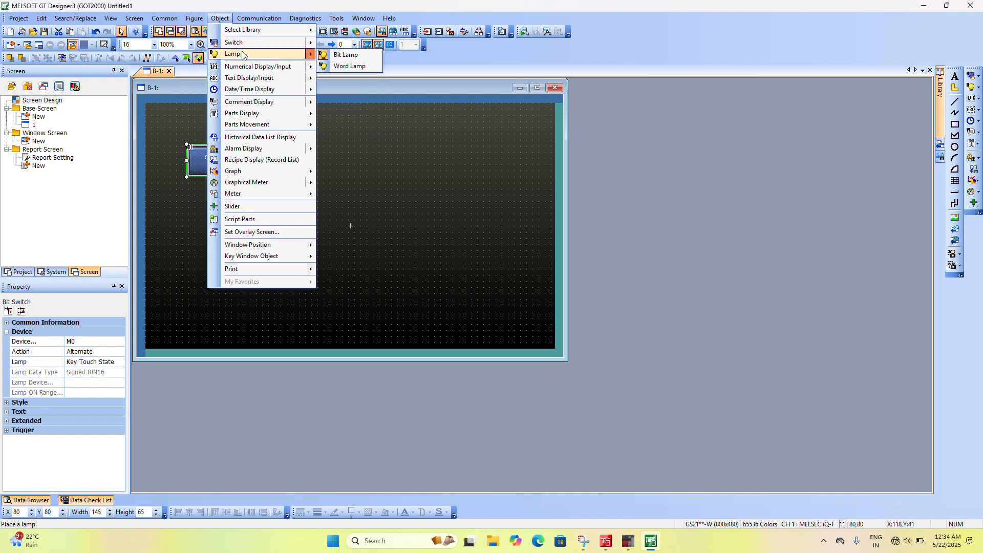
click(351, 61)
drag(351, 153, 392, 185)
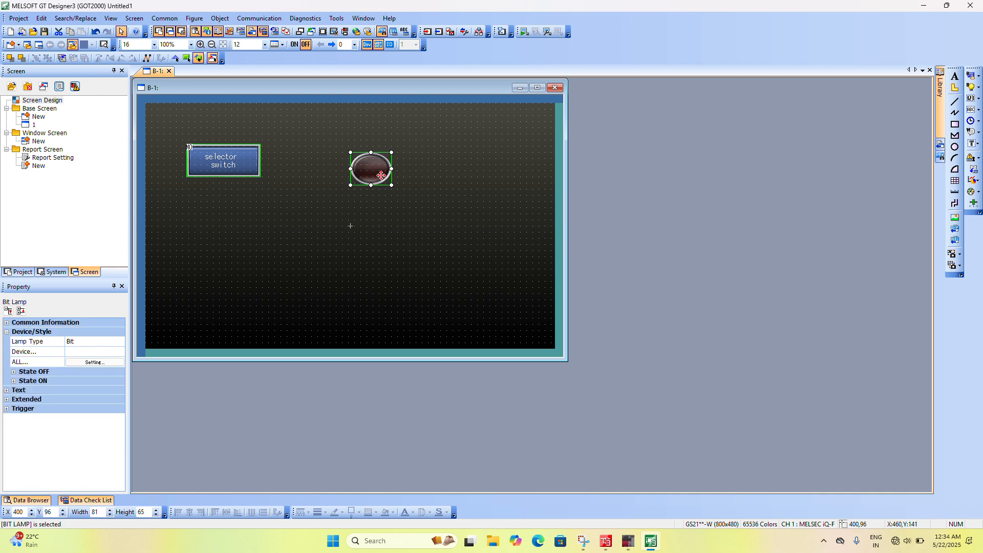
Step: Assign device Y0000 to the bit lamp
double_click(381, 175)
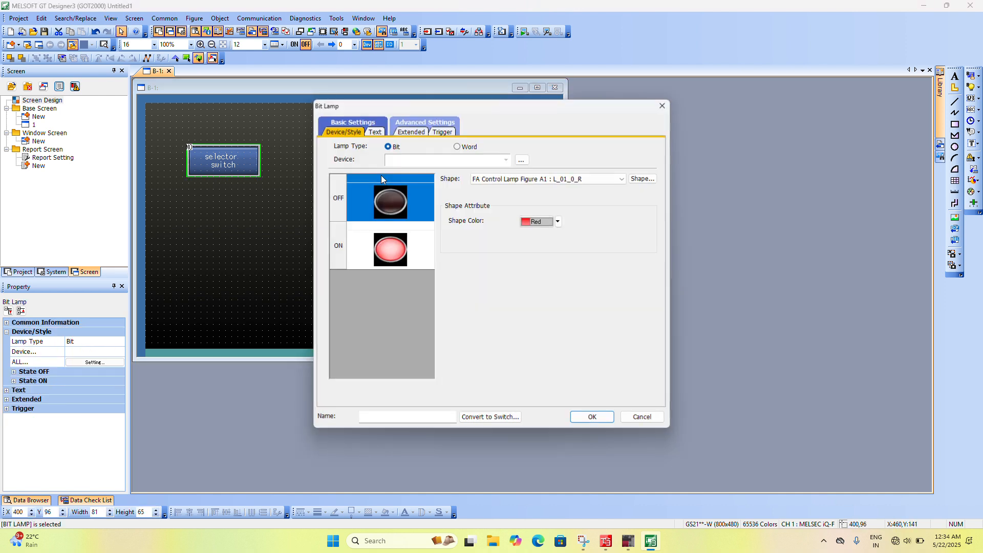
click(521, 161)
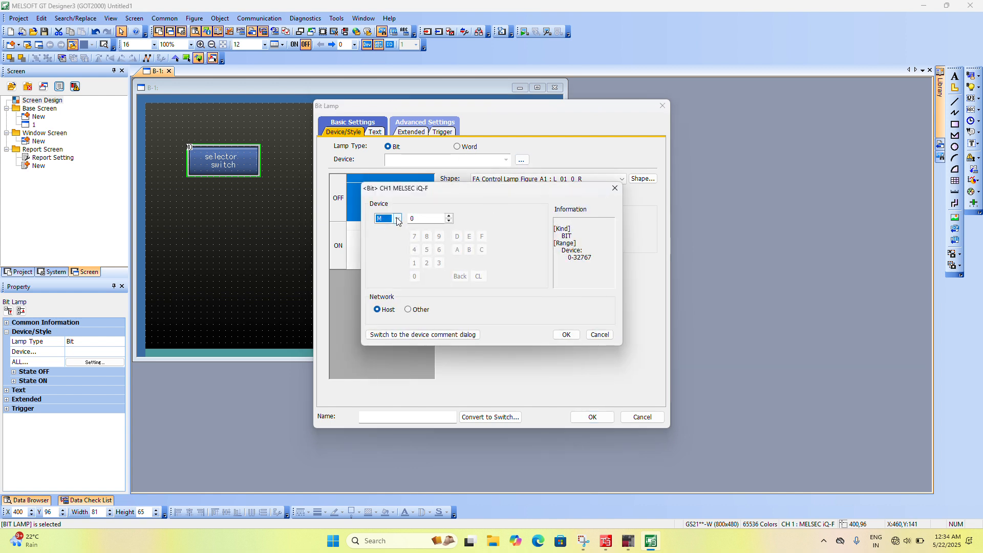
click(397, 219)
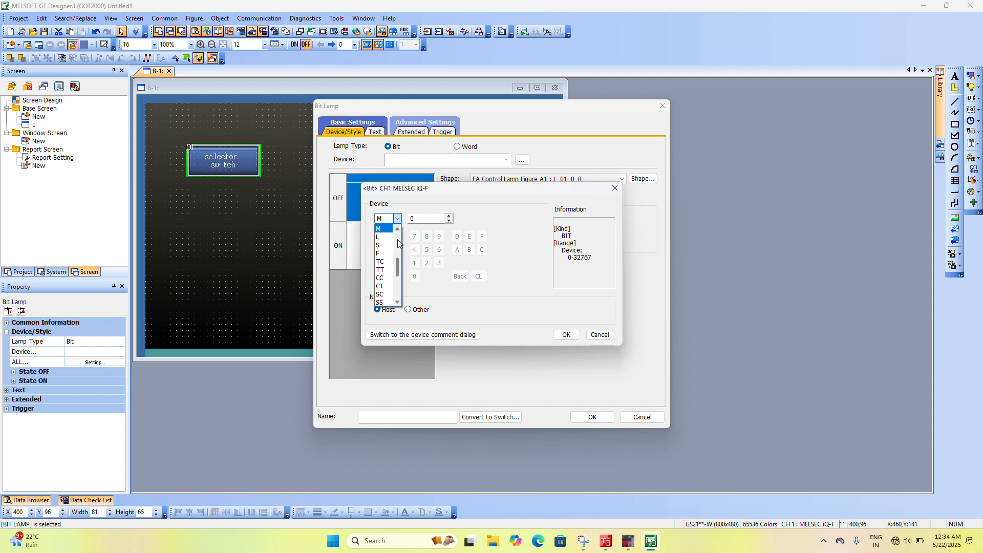
scroll(386, 289, up, 3)
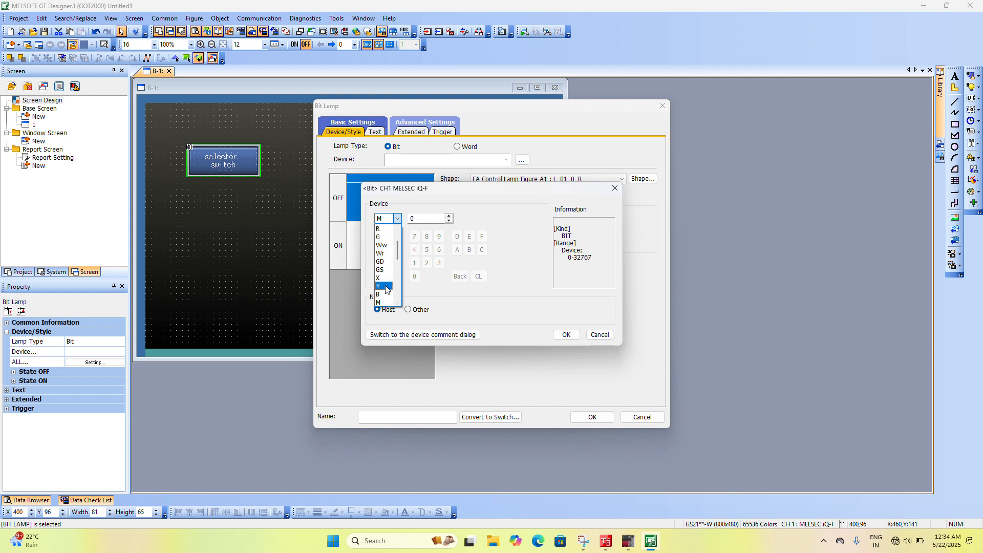
click(385, 287)
click(565, 333)
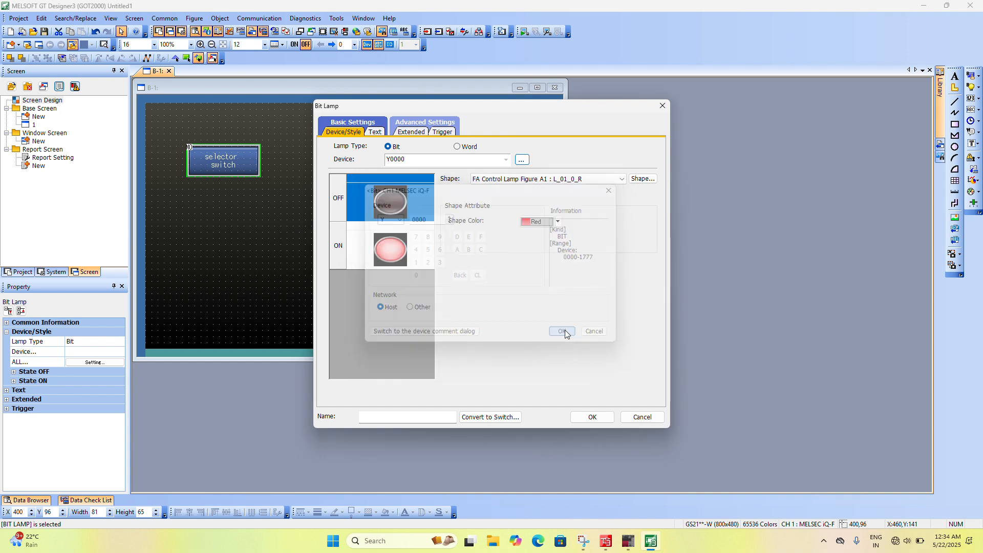
Step: Accept the bit lamp settings and save the HMI project to the Desktop as "hmi 20"
click(592, 418)
key(ctrl+s)
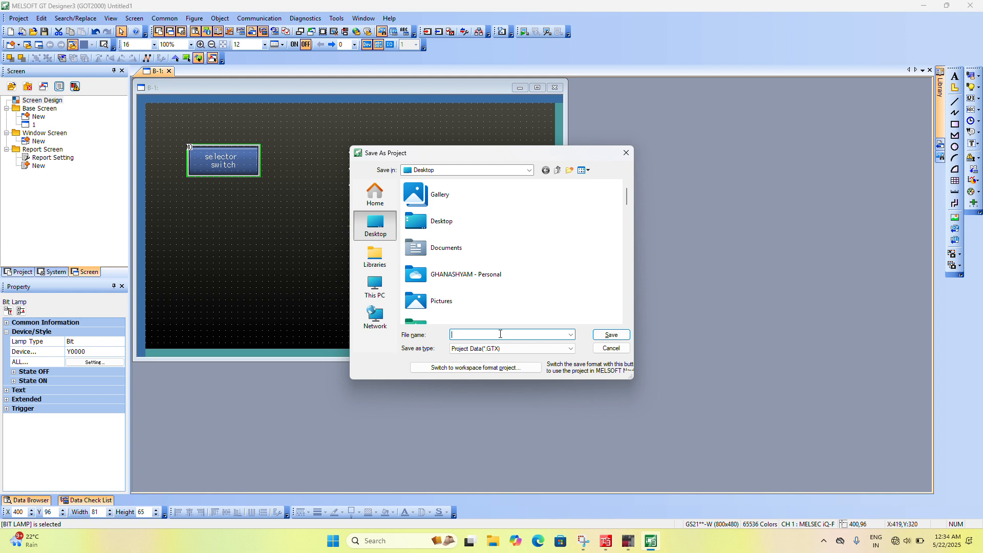
text(hmi)
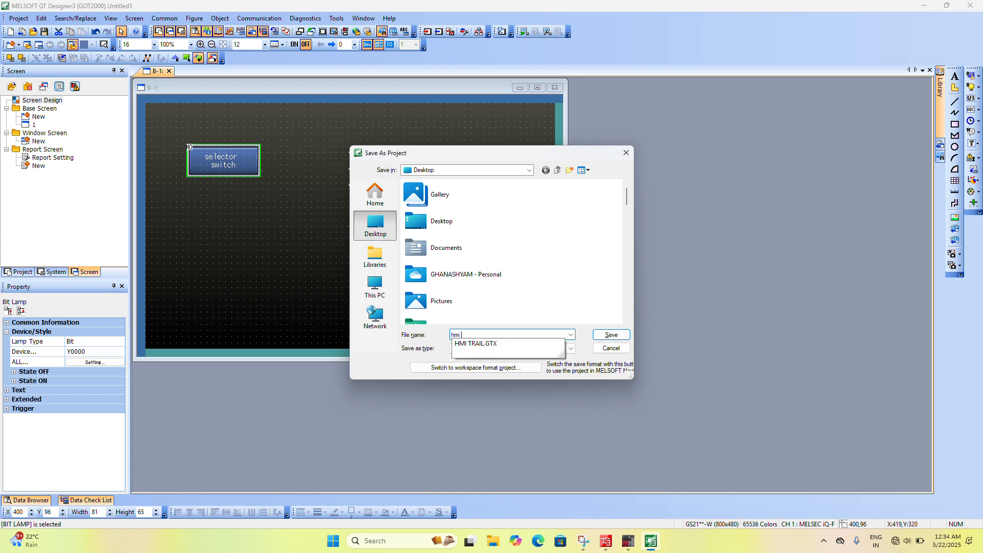
text( 20)
key(Return)
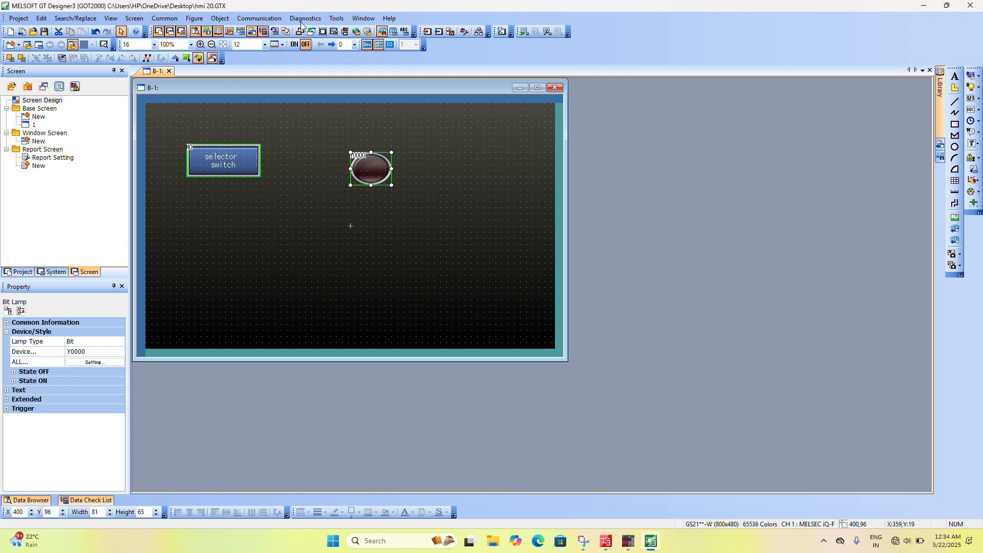
Step: Start the GT Simulator3 simulation of the HMI project and move its window clear of the screen design
click(332, 19)
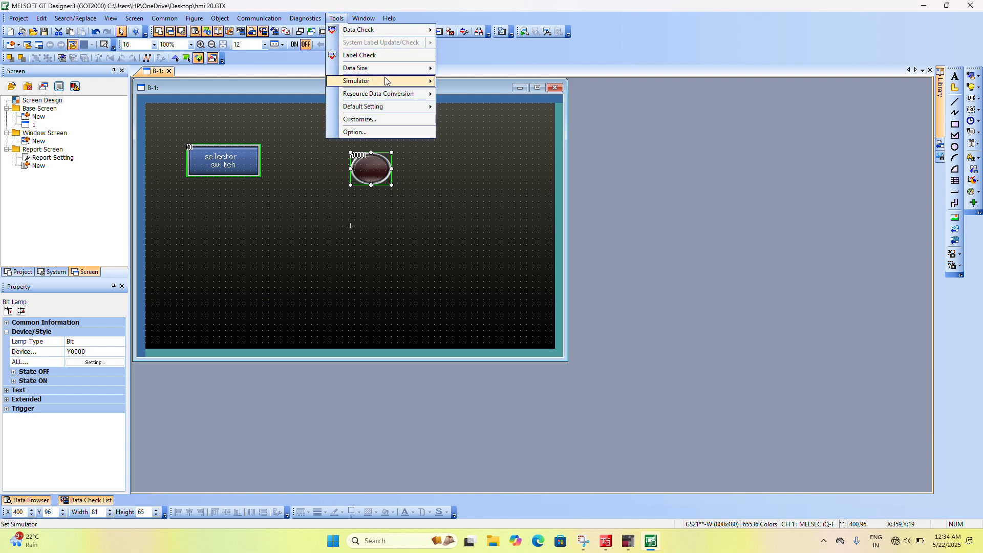
mouse_move(386, 82)
click(472, 82)
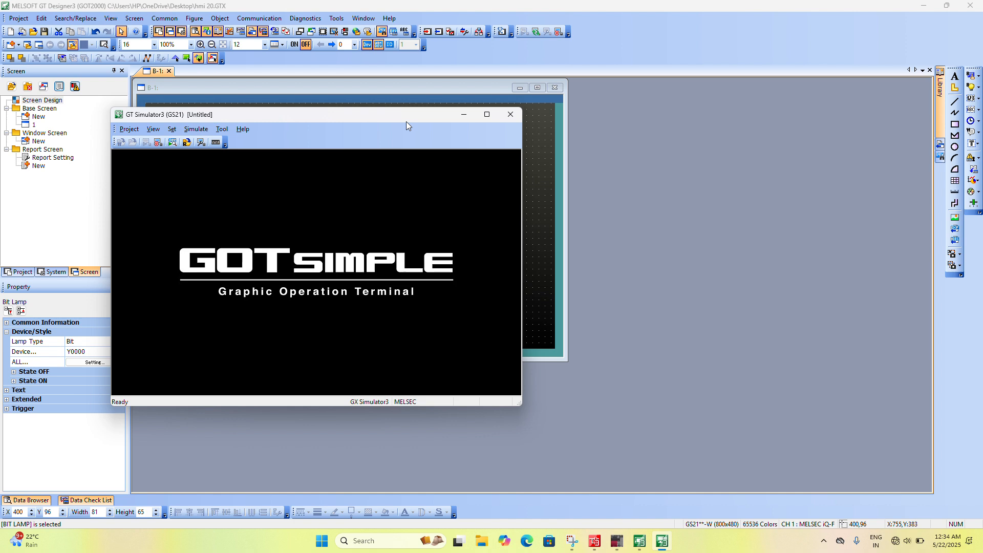
drag(348, 121, 754, 96)
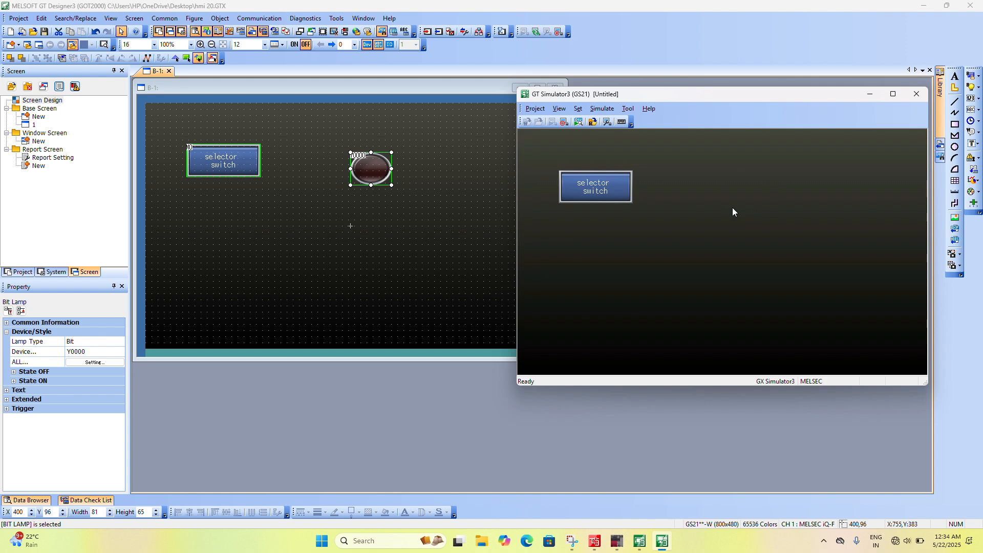
Step: Bring the GX Works3 ladder monitor up beside the simulator and turn the HMI selector switch on and off
click(583, 533)
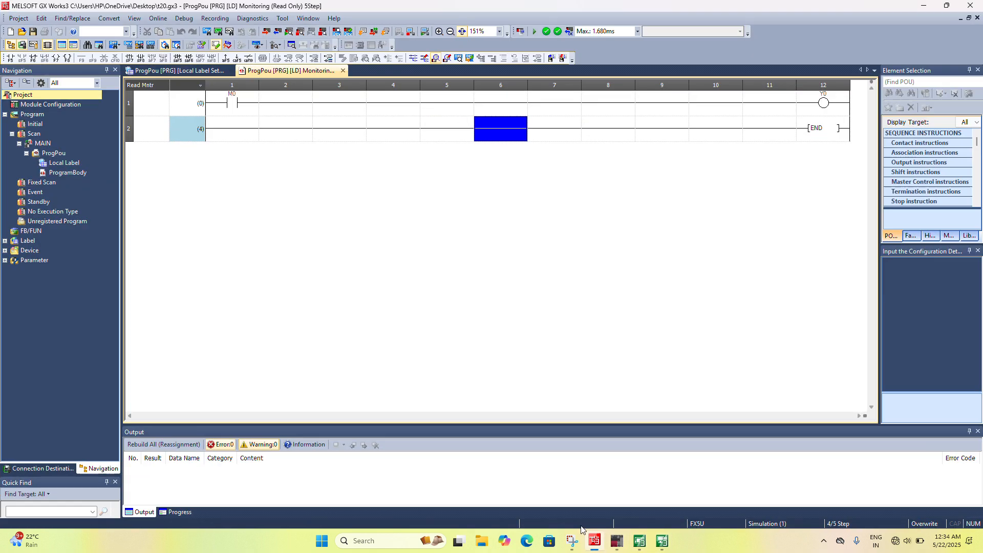
click(951, 6)
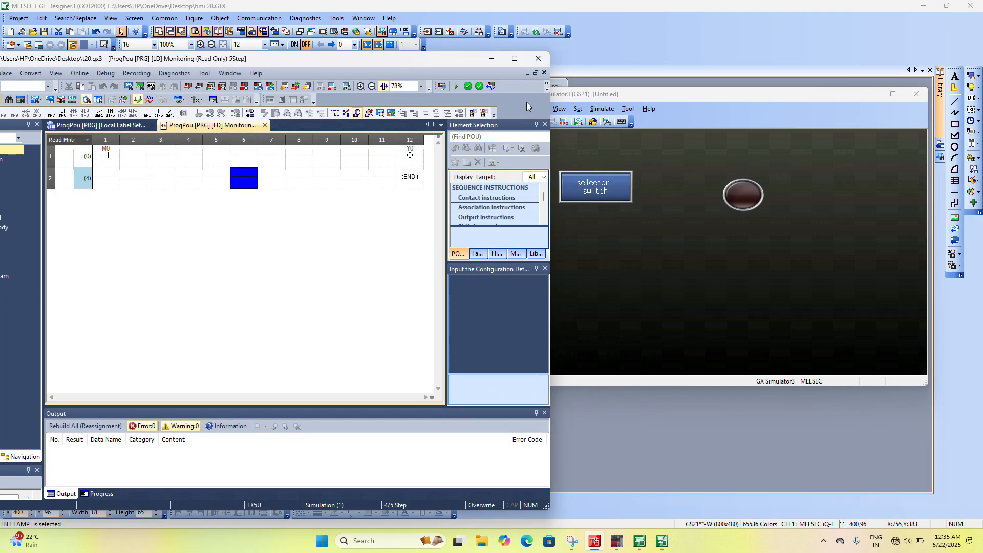
drag(444, 60, 414, 51)
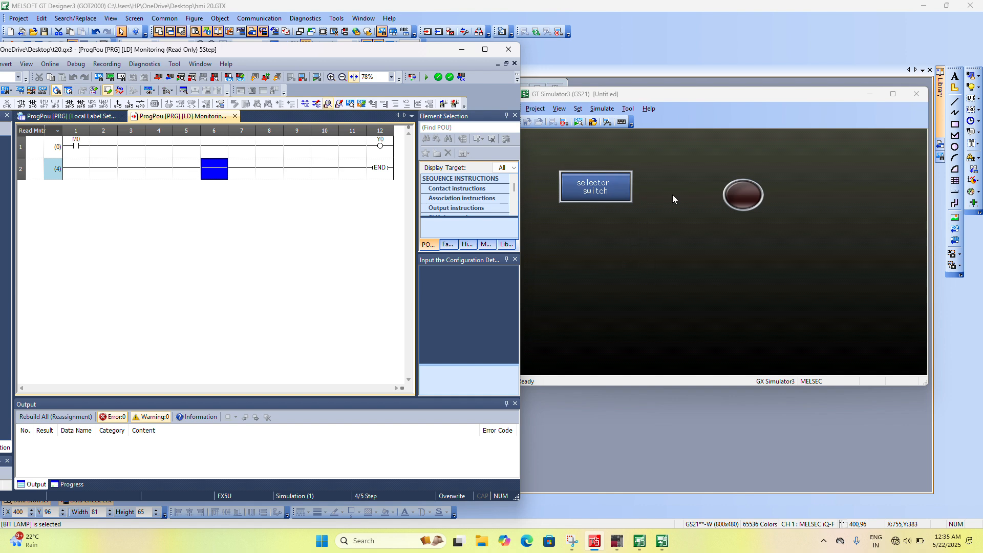
click(608, 192)
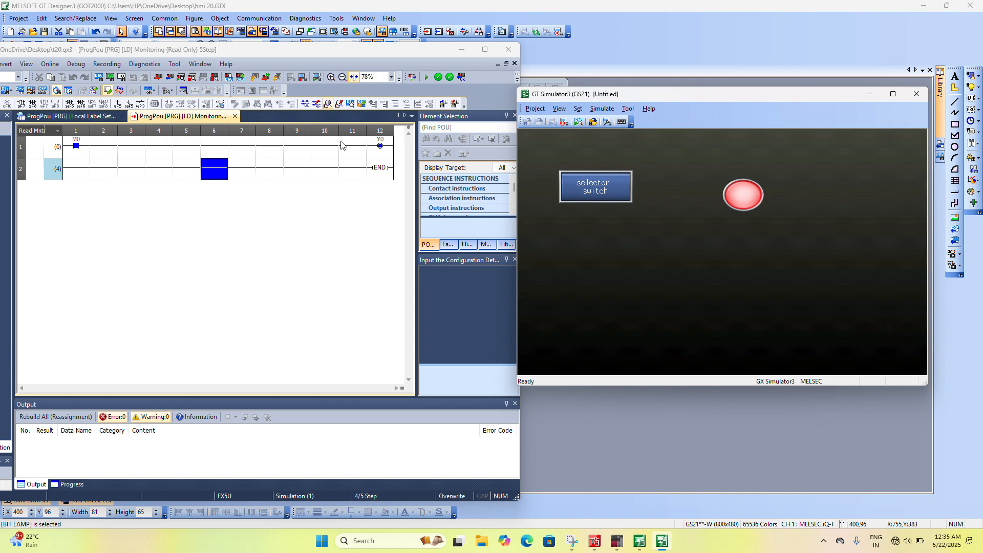
click(619, 195)
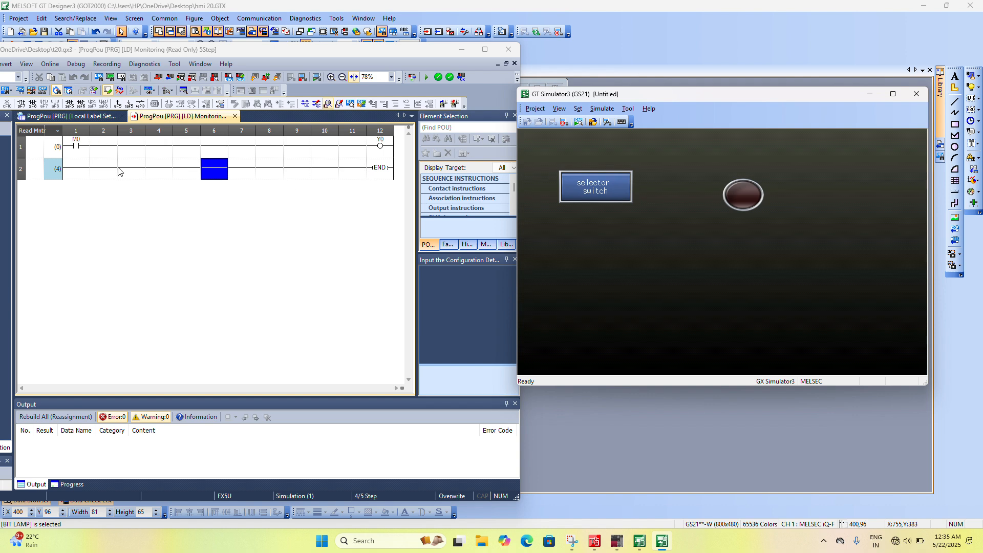
Step: Turn the M0 contact on and off from the monitored ladder using Modify Value
click(75, 151)
right_click(75, 151)
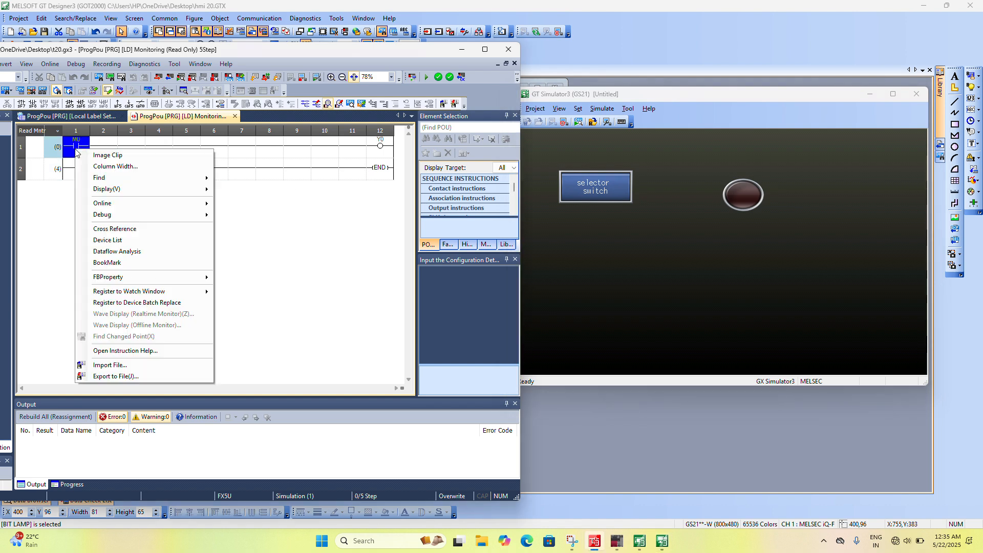
mouse_move(187, 214)
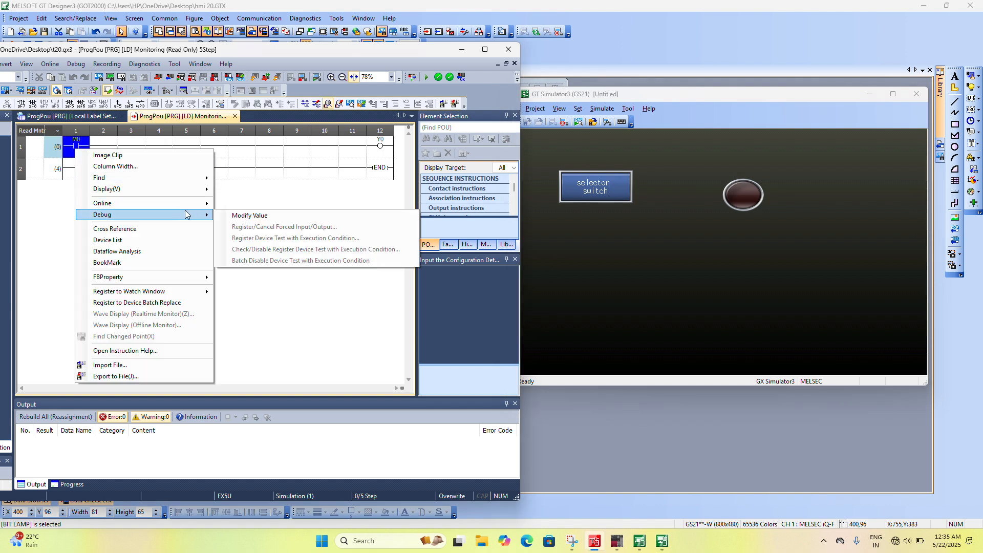
click(259, 215)
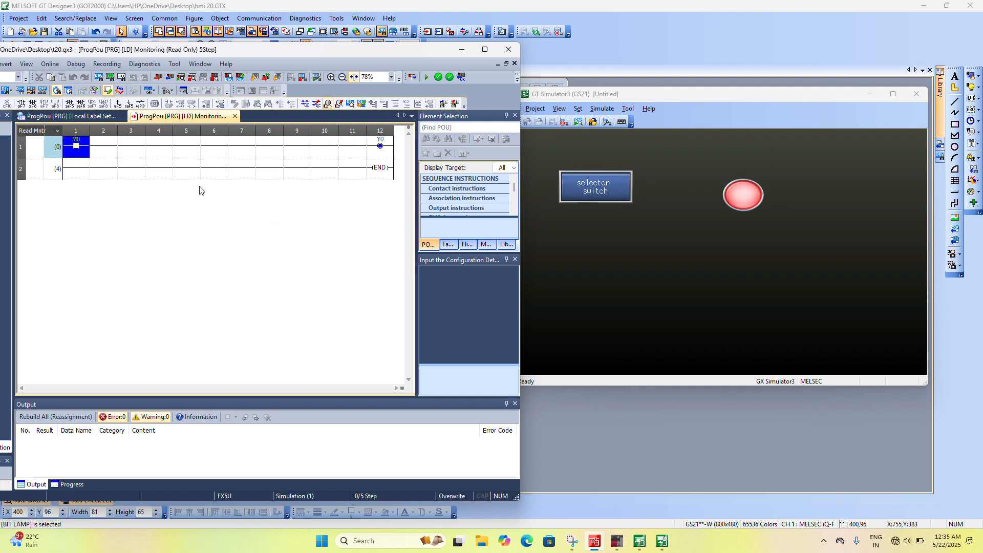
right_click(79, 147)
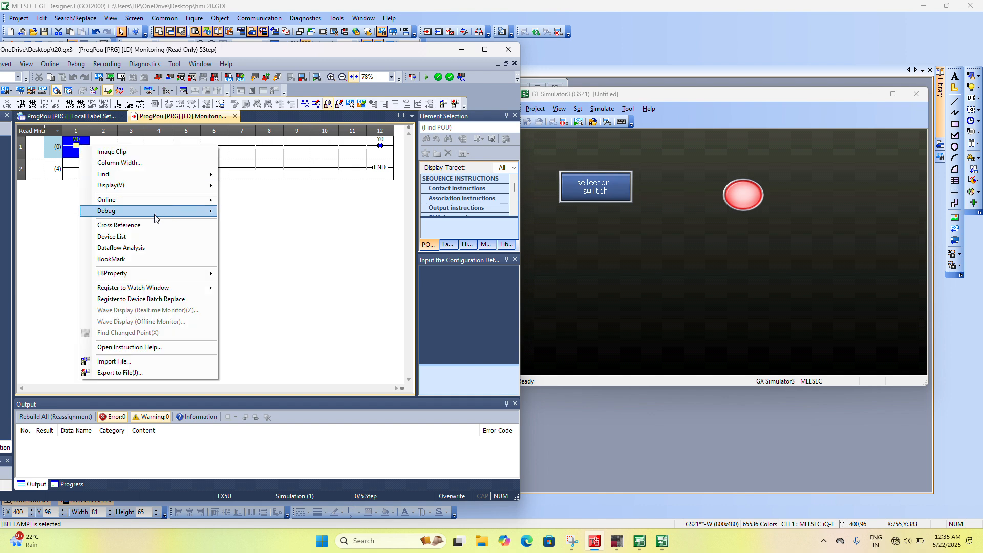
mouse_move(154, 212)
click(281, 214)
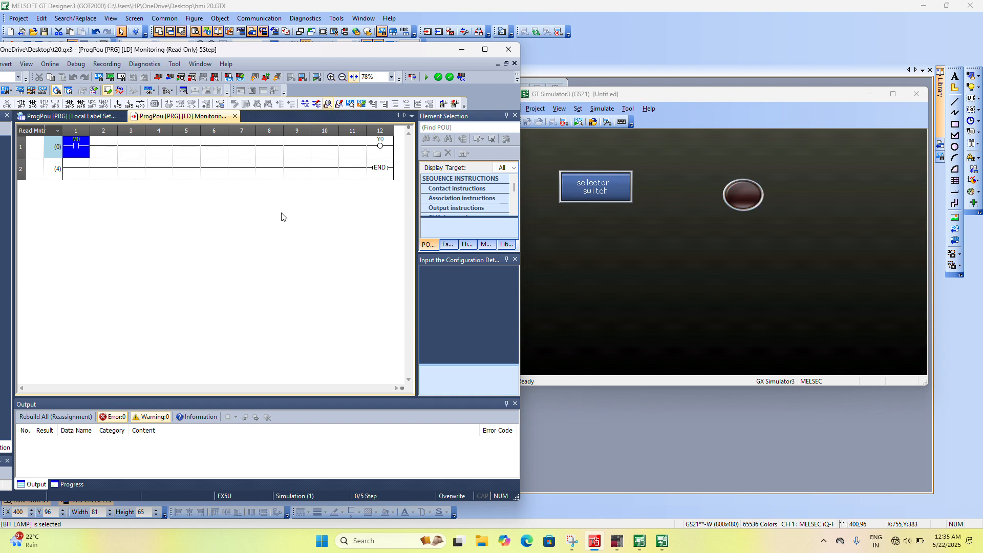
Step: Turn M0 on with the HMI selector switch, and off with Modify Value on its ladder contact
click(663, 229)
click(623, 191)
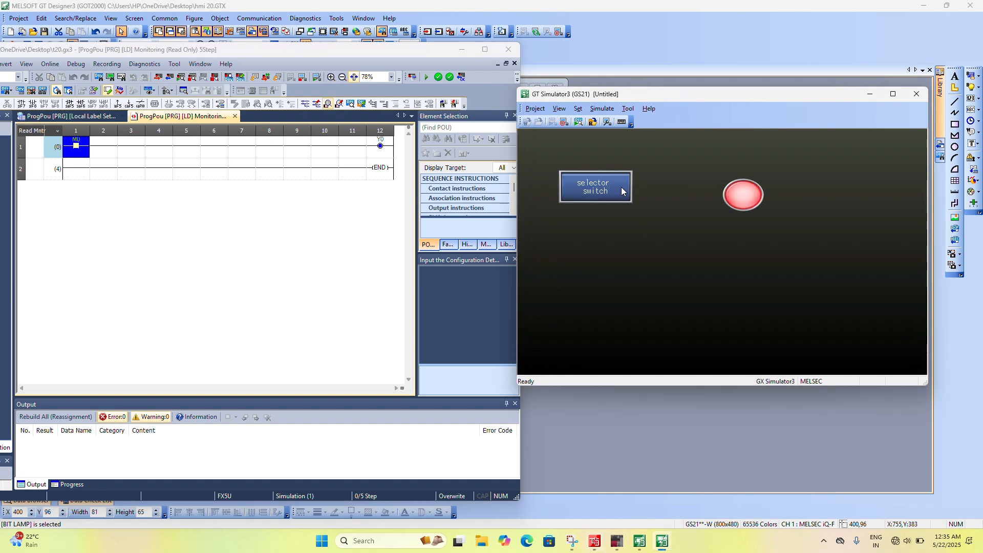
right_click(79, 150)
mouse_move(164, 213)
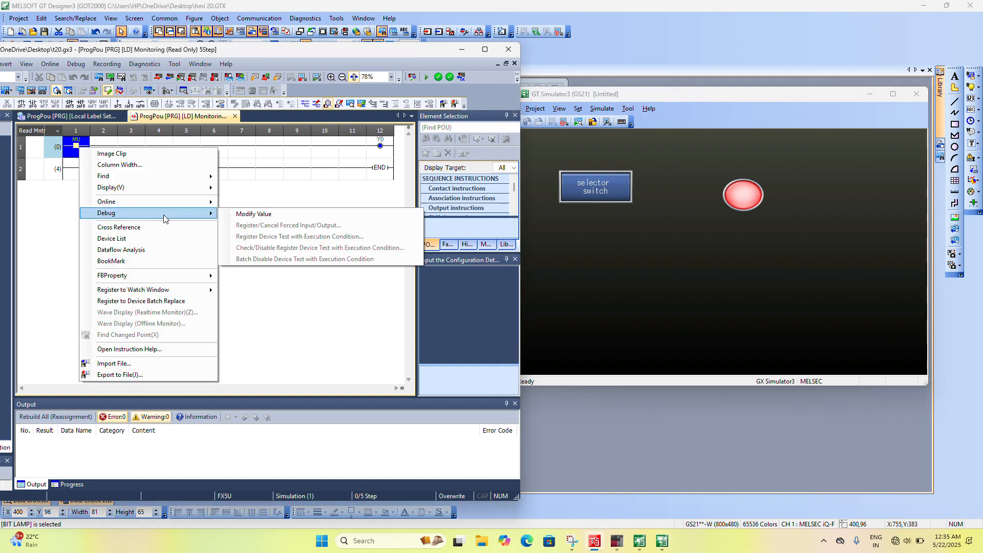
click(254, 215)
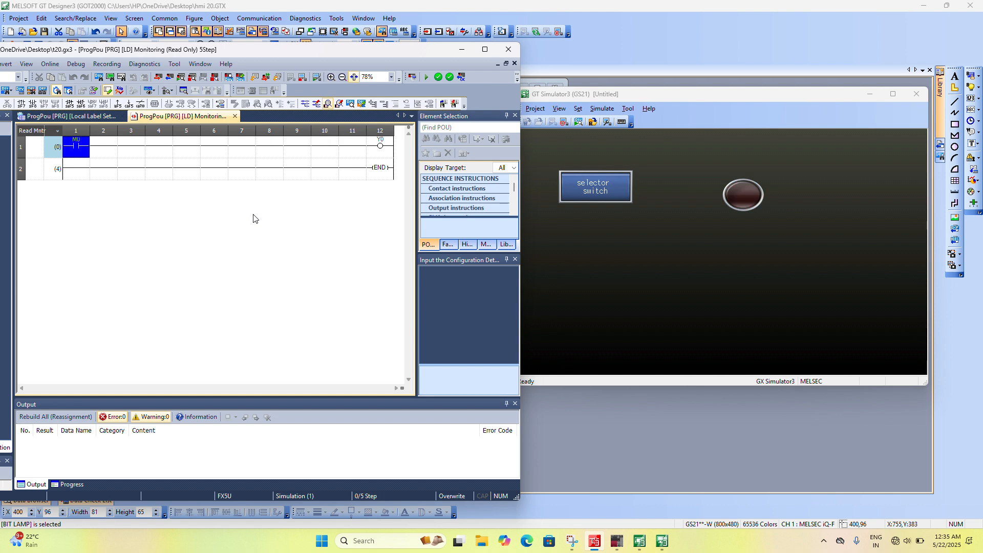
Step: Turn M0 on with Modify Value in the ladder, and off with the selector switch in the HMI simulator
right_click(79, 146)
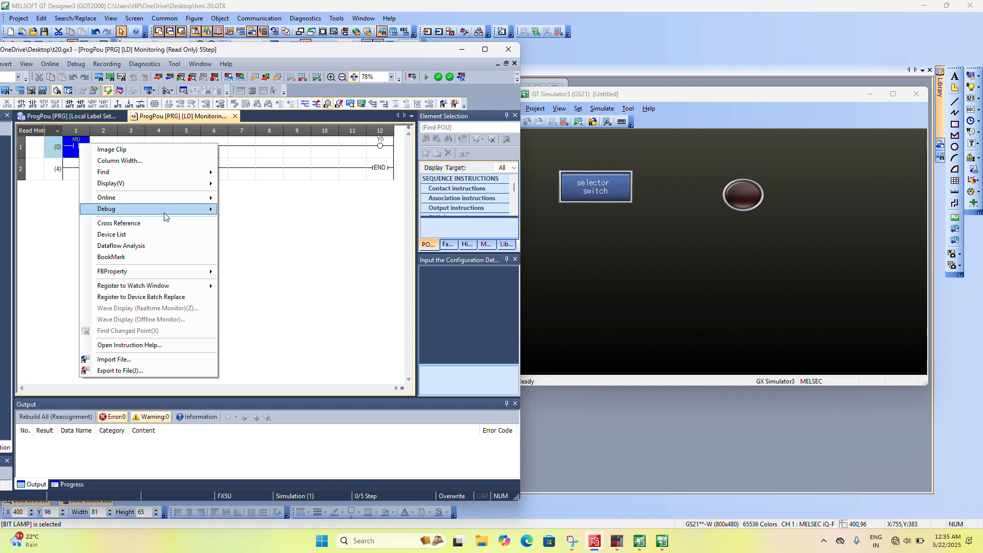
mouse_move(165, 217)
click(272, 216)
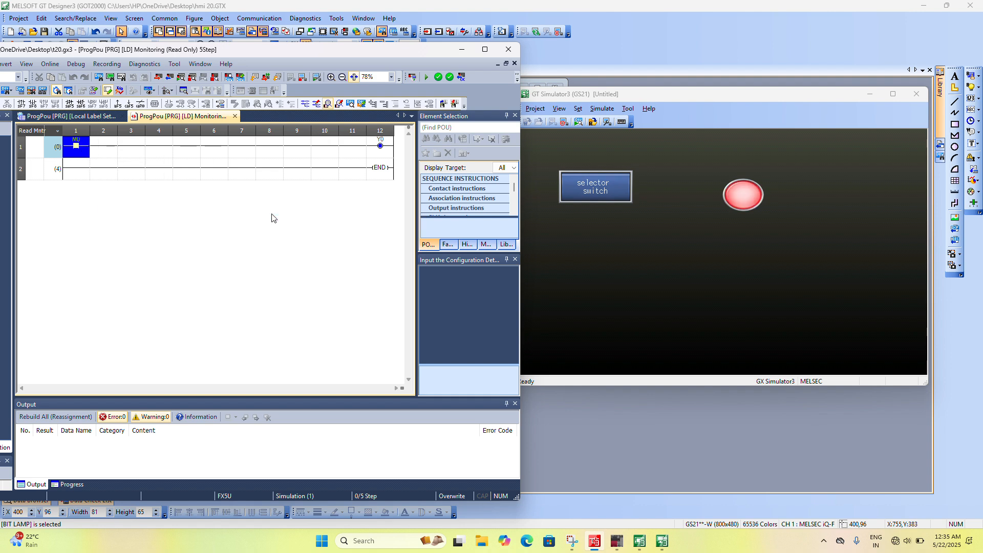
click(605, 191)
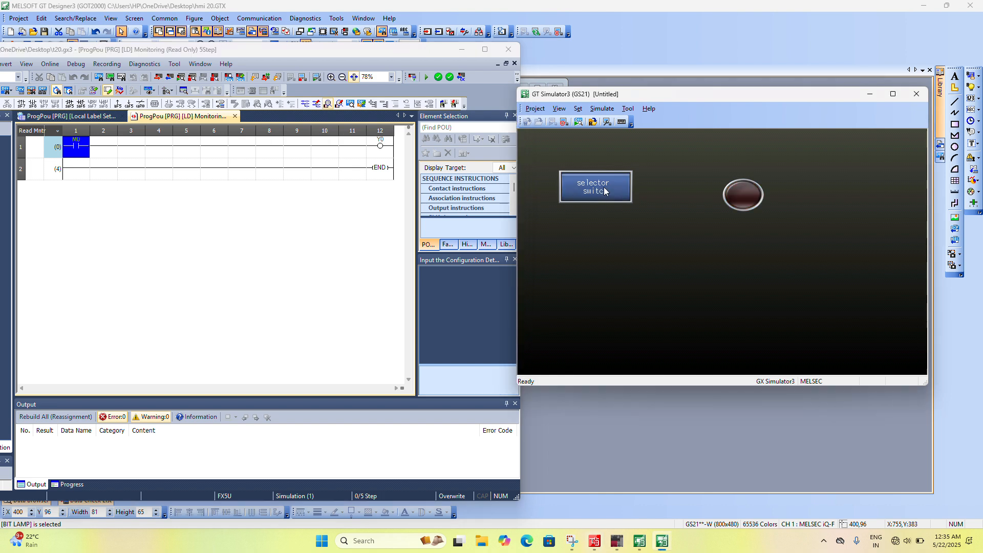